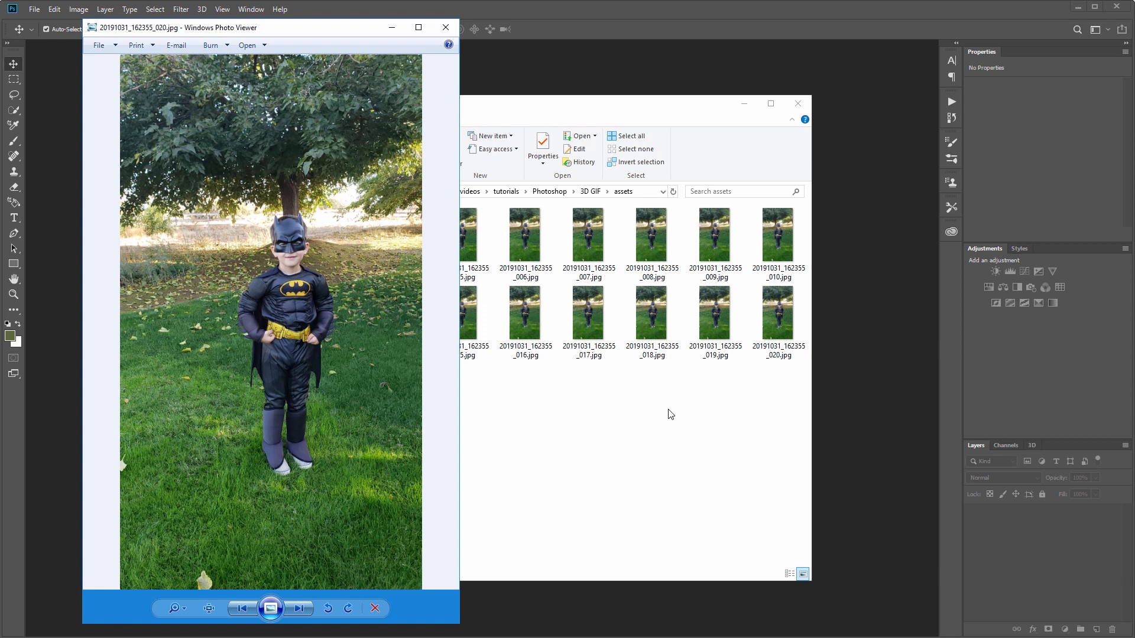
- Close the photo preview and open 20191031_162355_009.jpg from the assets folder as a document in Photoshop
click(446, 29)
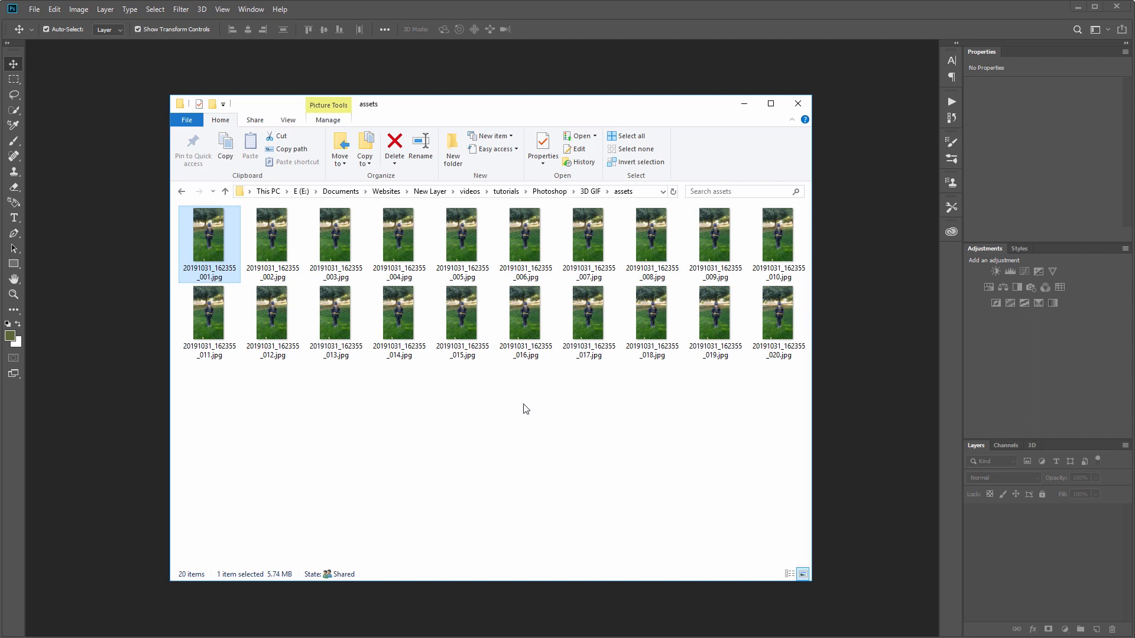
click(703, 243)
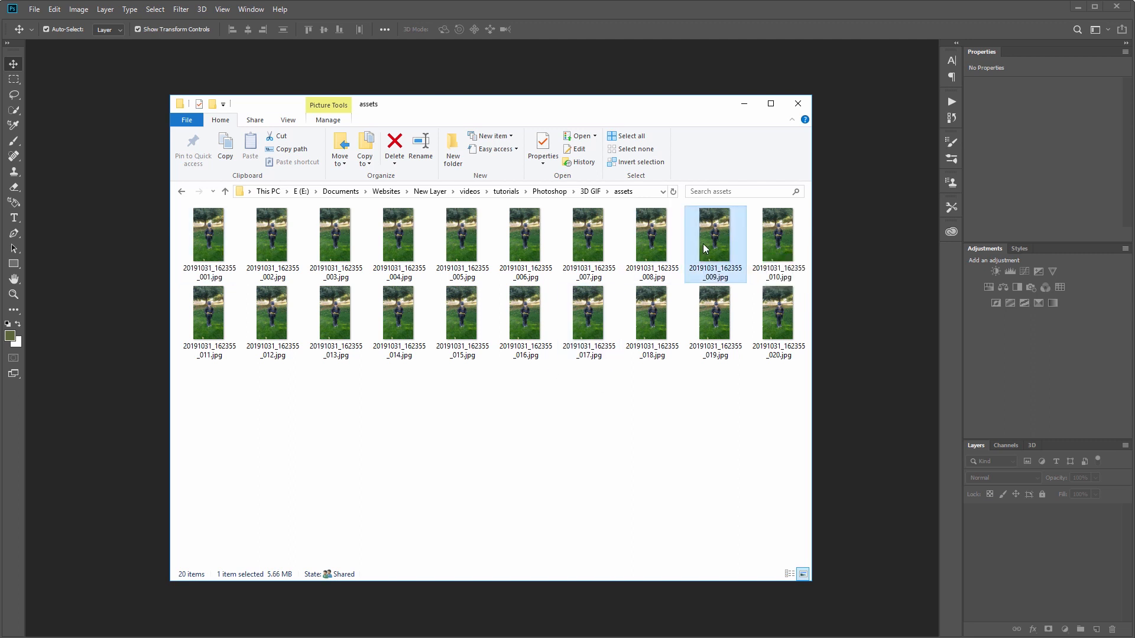
drag(715, 233, 131, 279)
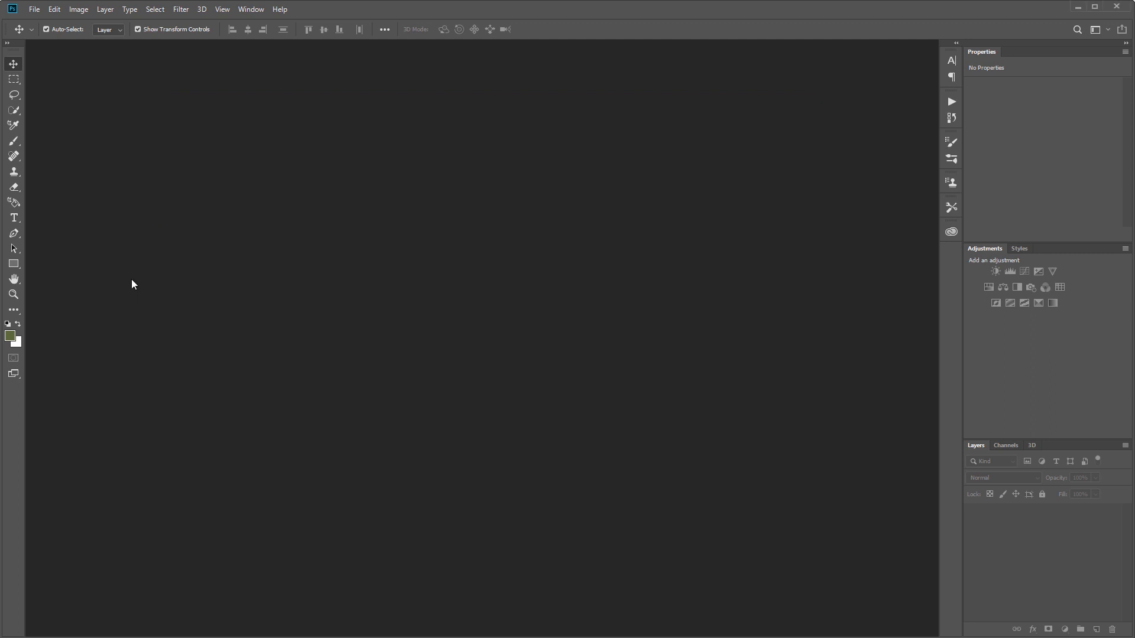
- Place 20191031_162355_012.jpg and 20191031_162355_015.jpg from the assets folder as layers above the Background in the Photoshop document
key(alt+Tab)
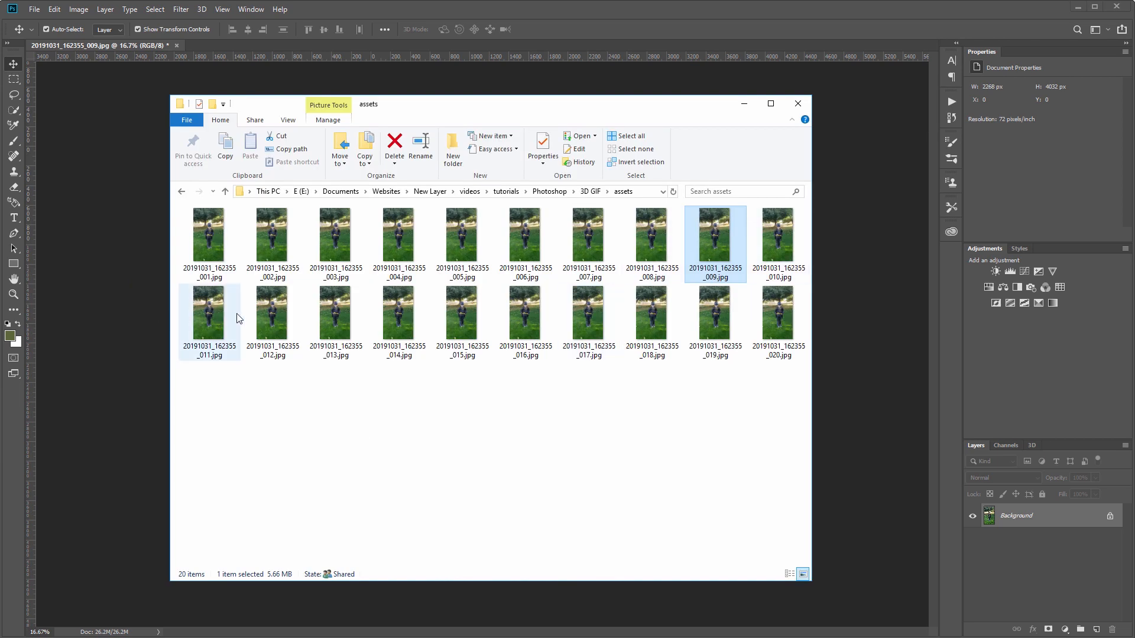
click(265, 315)
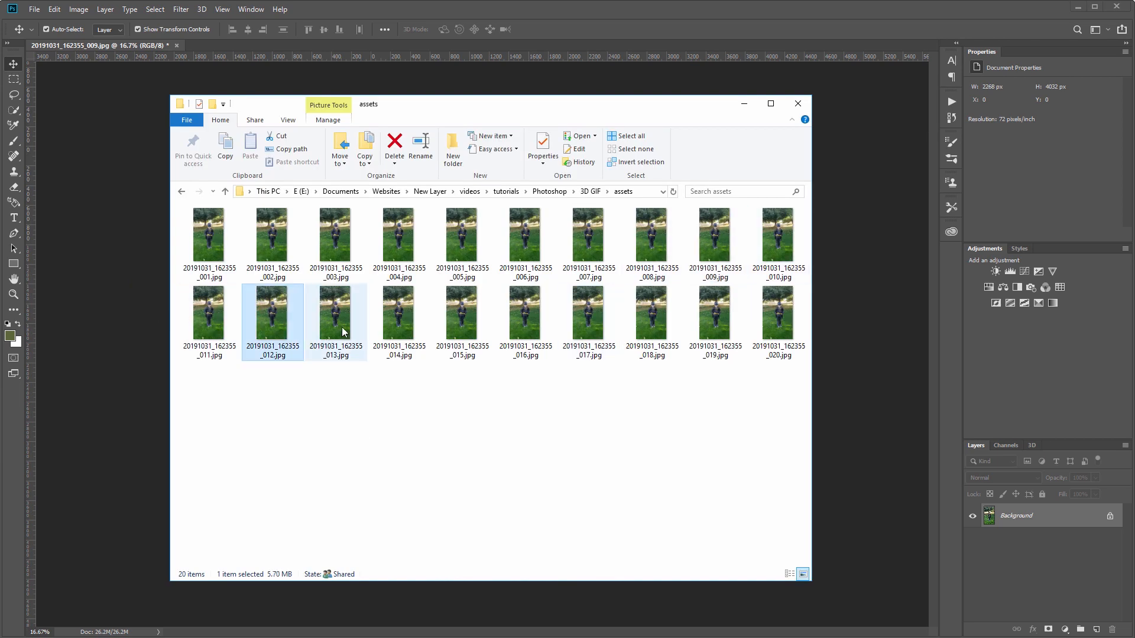
ctrl+click(465, 310)
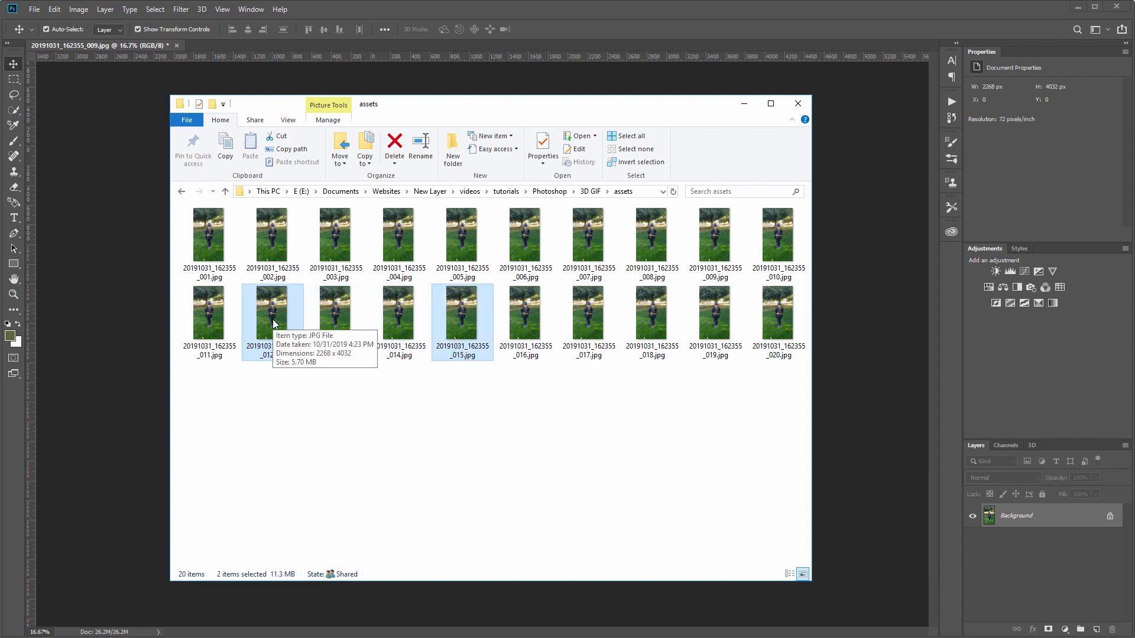
drag(272, 319, 149, 336)
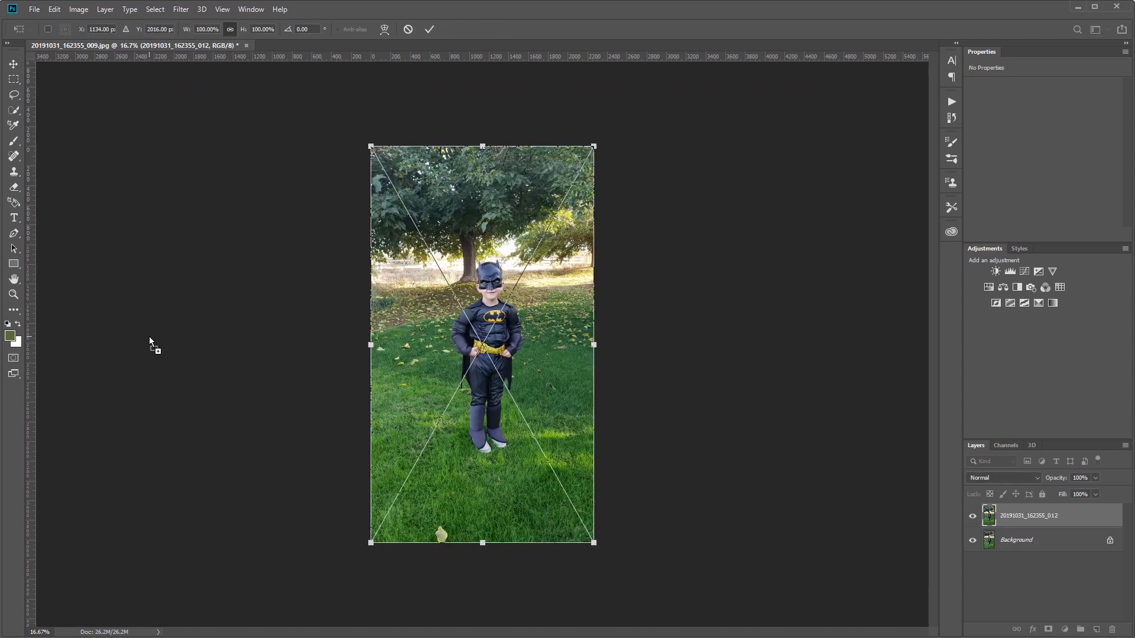
key(Return)
key(Return)
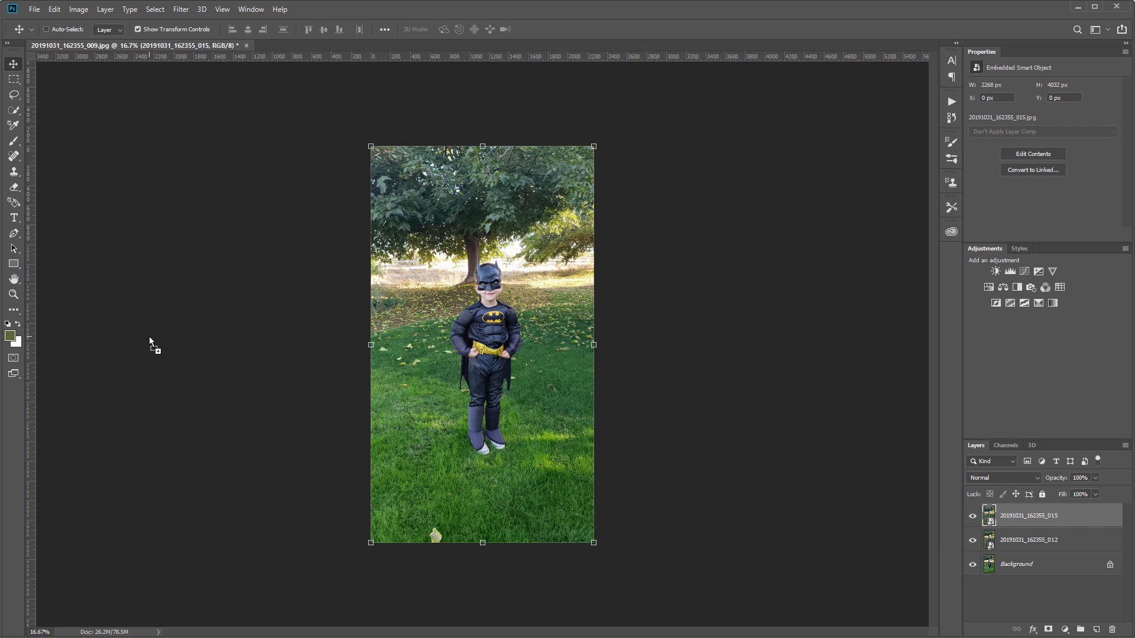
- Hide layer 20191031_162355_015 and set the opacity of layer 20191031_162355_012 to 50%
key(ctrl+1)
drag(641, 228, 641, 558)
key(ctrl+r)
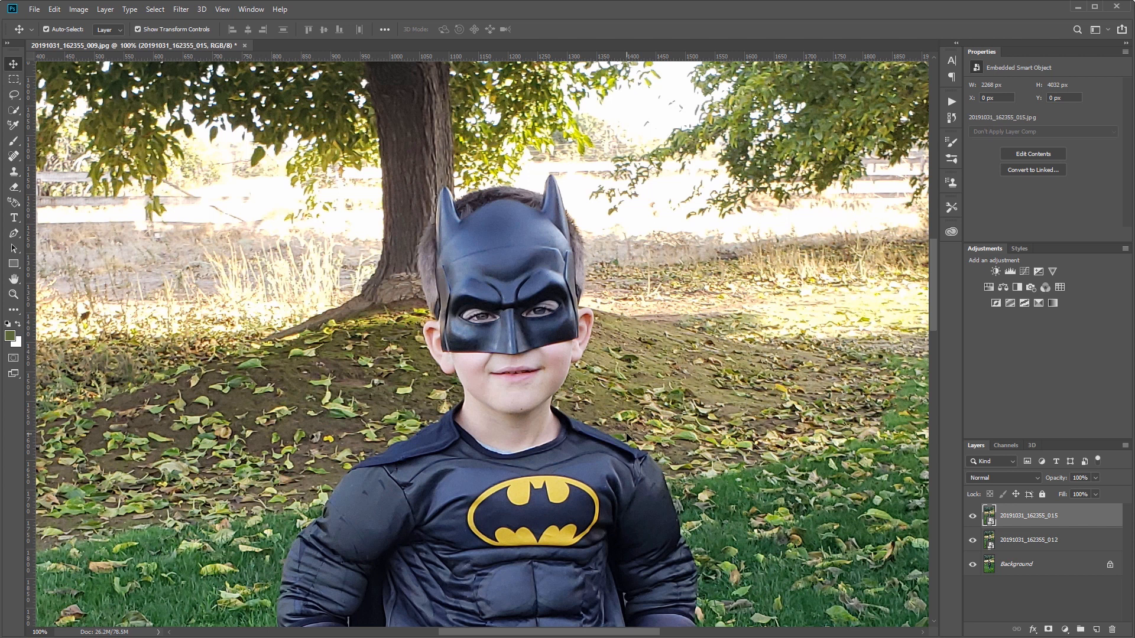
click(972, 517)
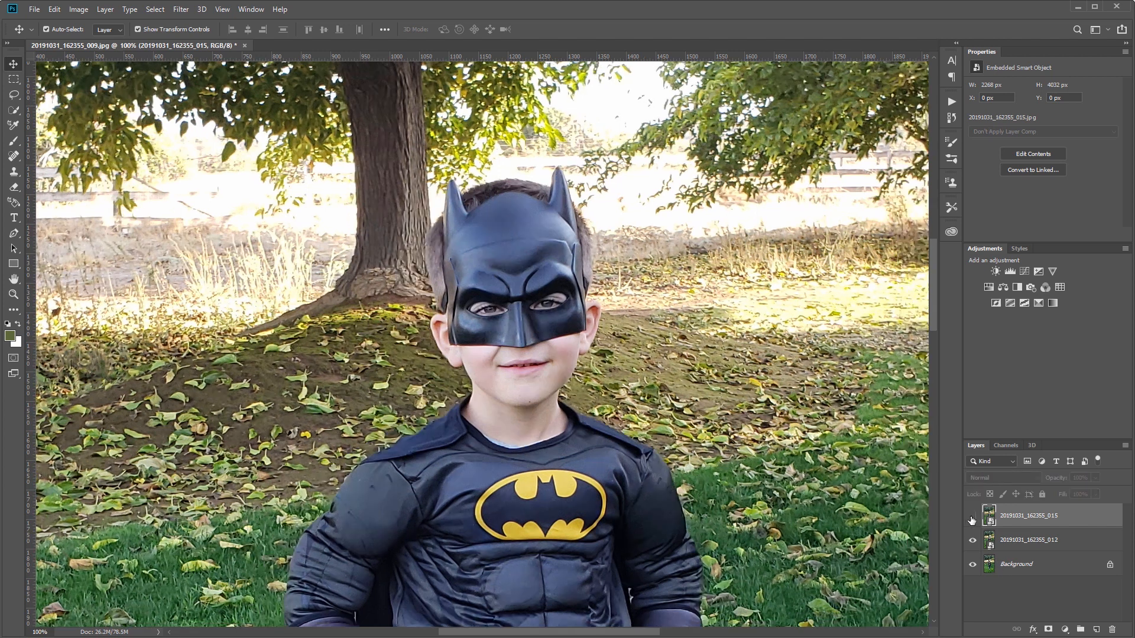
click(1035, 540)
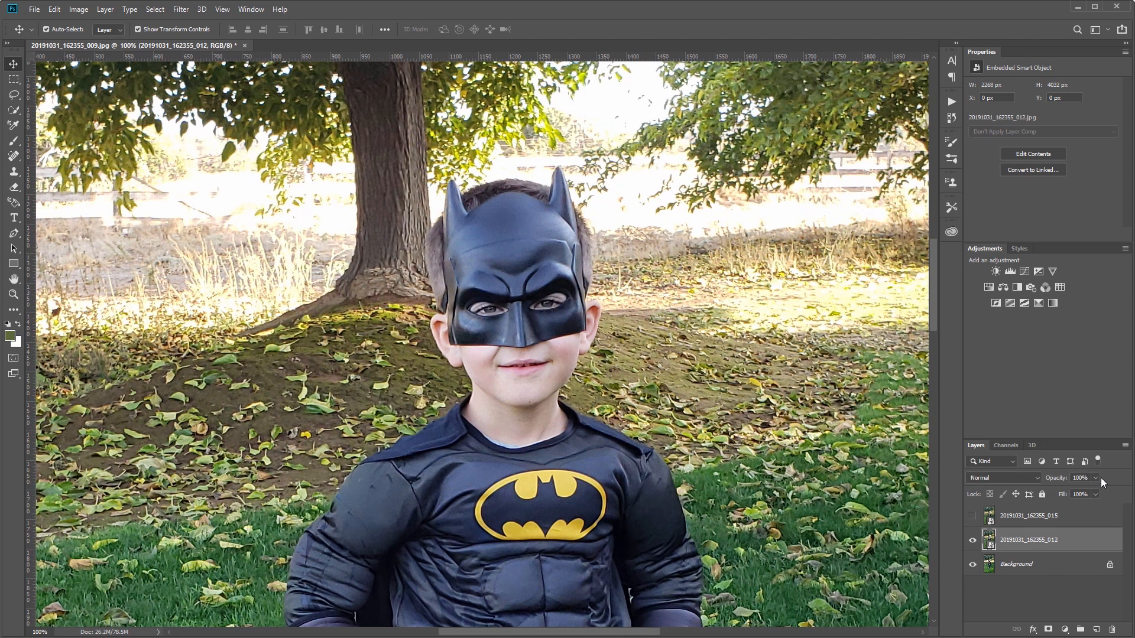
drag(1086, 478, 1059, 479)
text(50)
key(Return)
- Align the 012 photo's mask with the Background by shifting the layer to about X -7 px, Y -7 px, and restore its opacity to 100%
drag(509, 305, 505, 303)
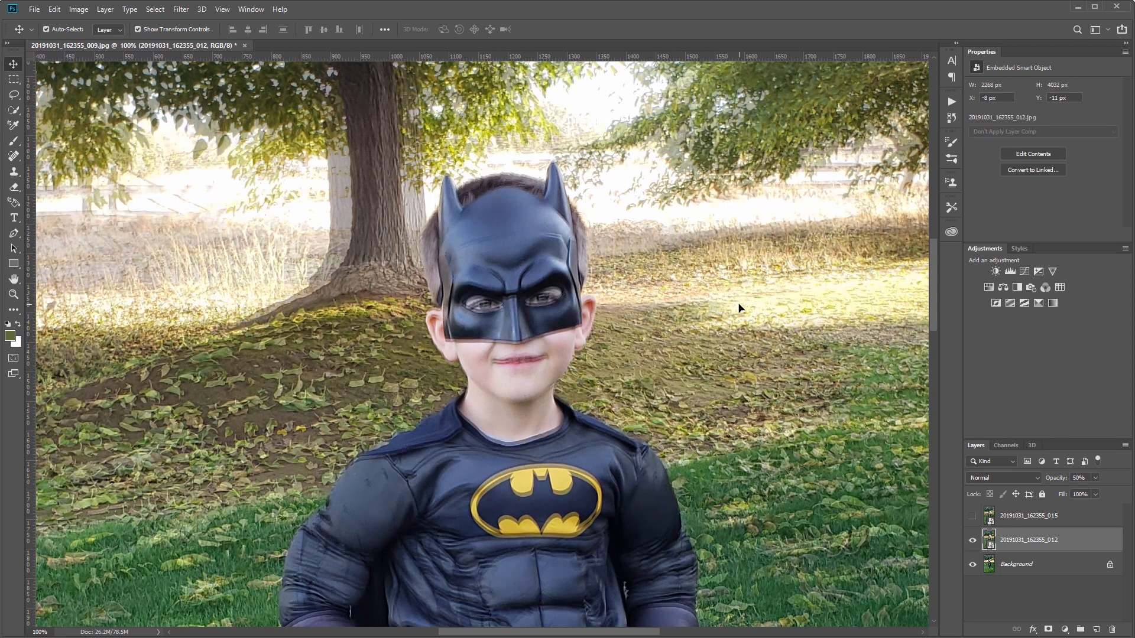
key(Right)
key(Down)
key(Right)
key(Left)
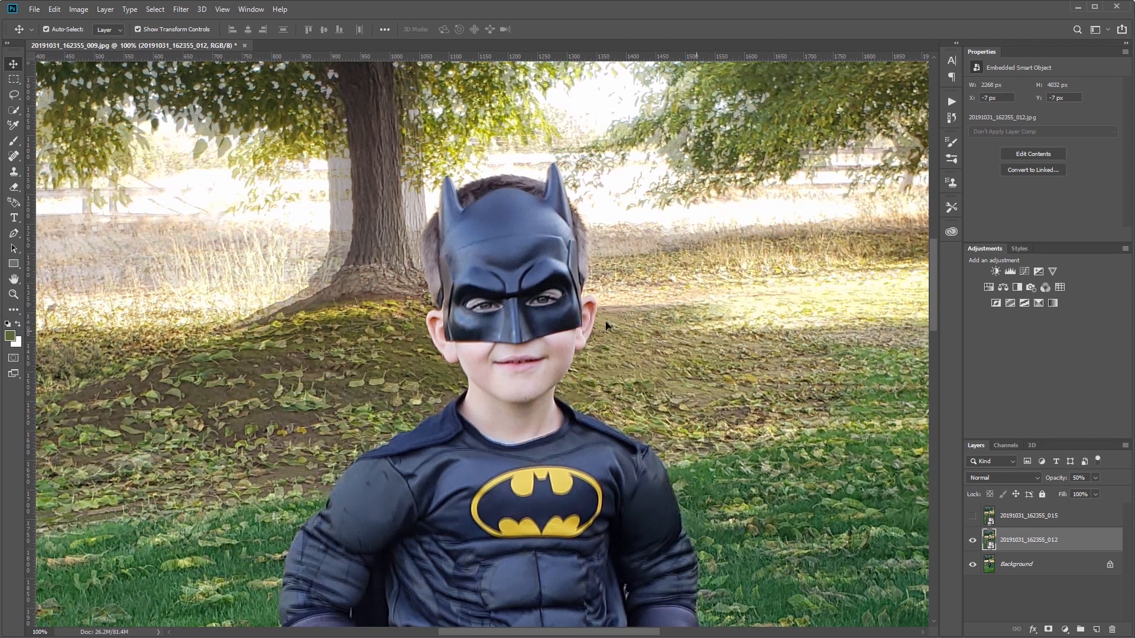
click(1079, 478)
text(100)
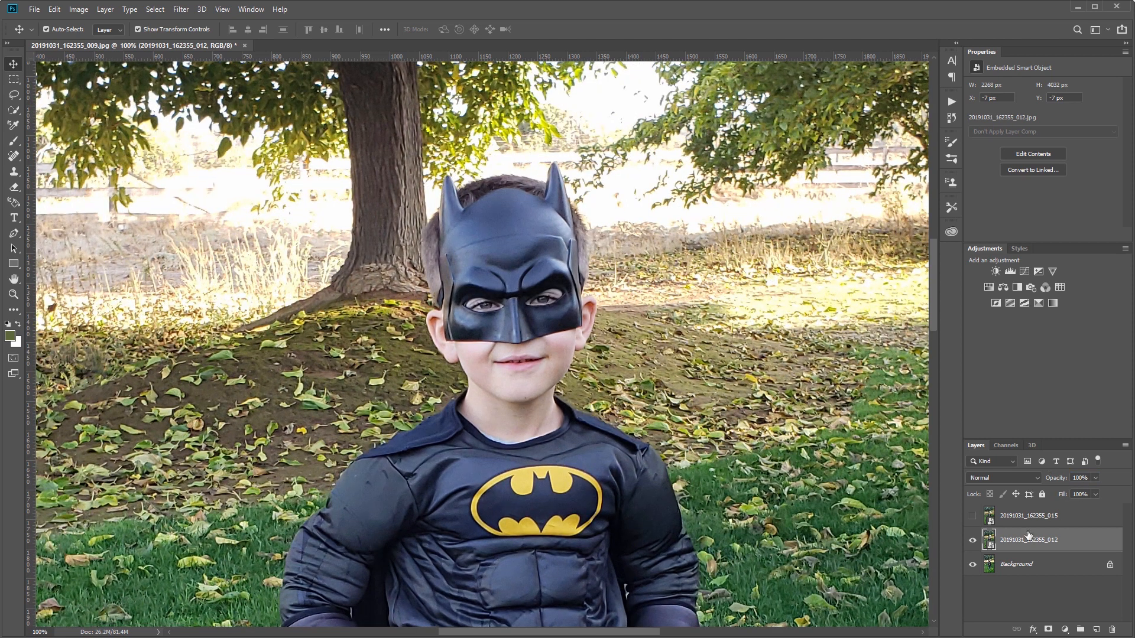
- Show layer 20191031_162355_015 again and set its opacity to 50%
click(972, 516)
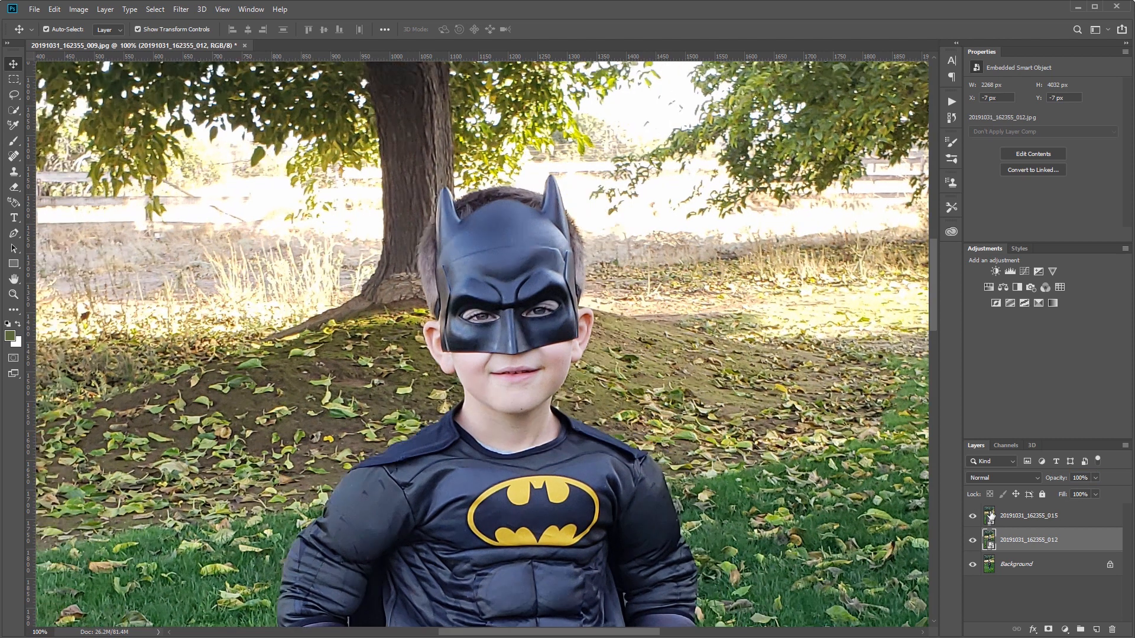
click(1048, 513)
click(1077, 478)
text(50)
key(Return)
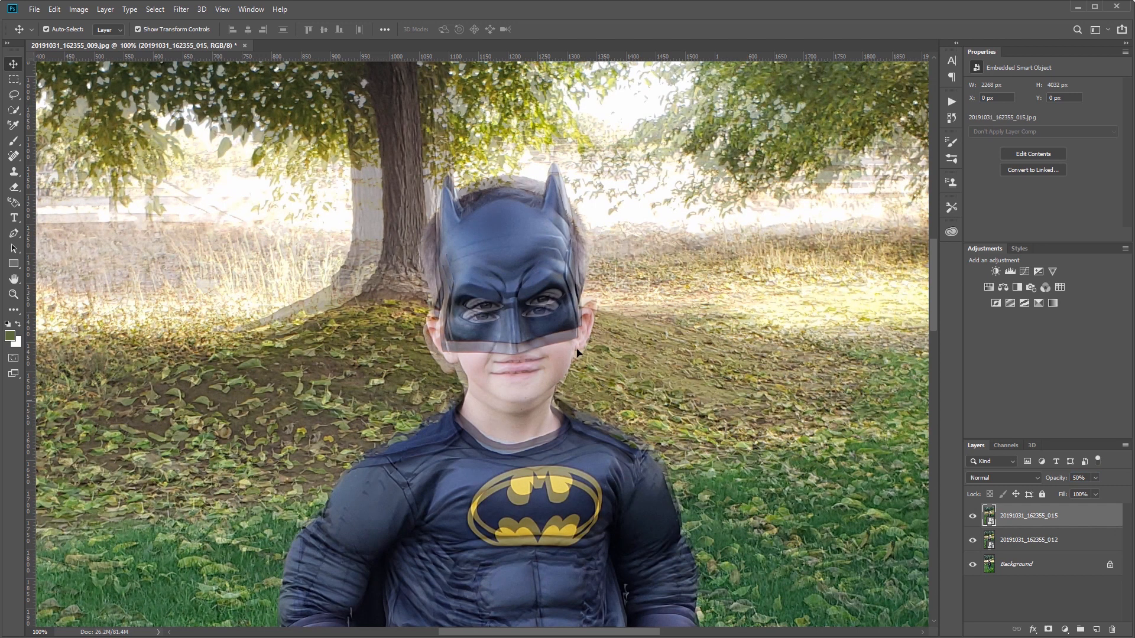
- Align the 015 photo's mask with the layer below by shifting it to about X 5 px, Y -20 px, and restore its opacity to 100%
drag(513, 335, 514, 323)
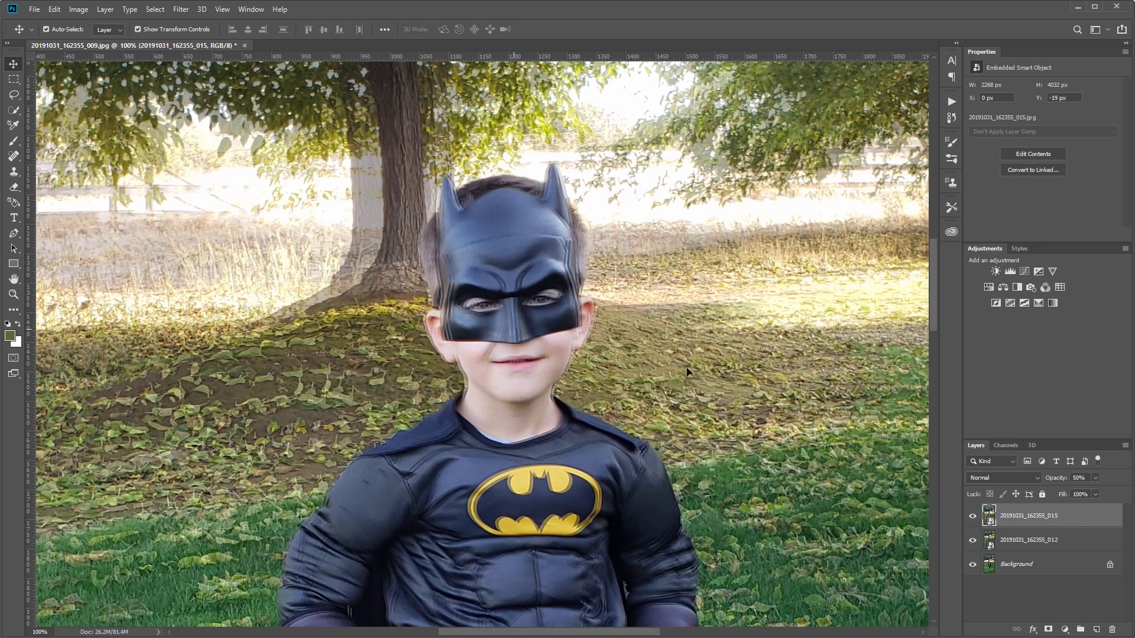
key(Right)
key(Right)
key(Right)
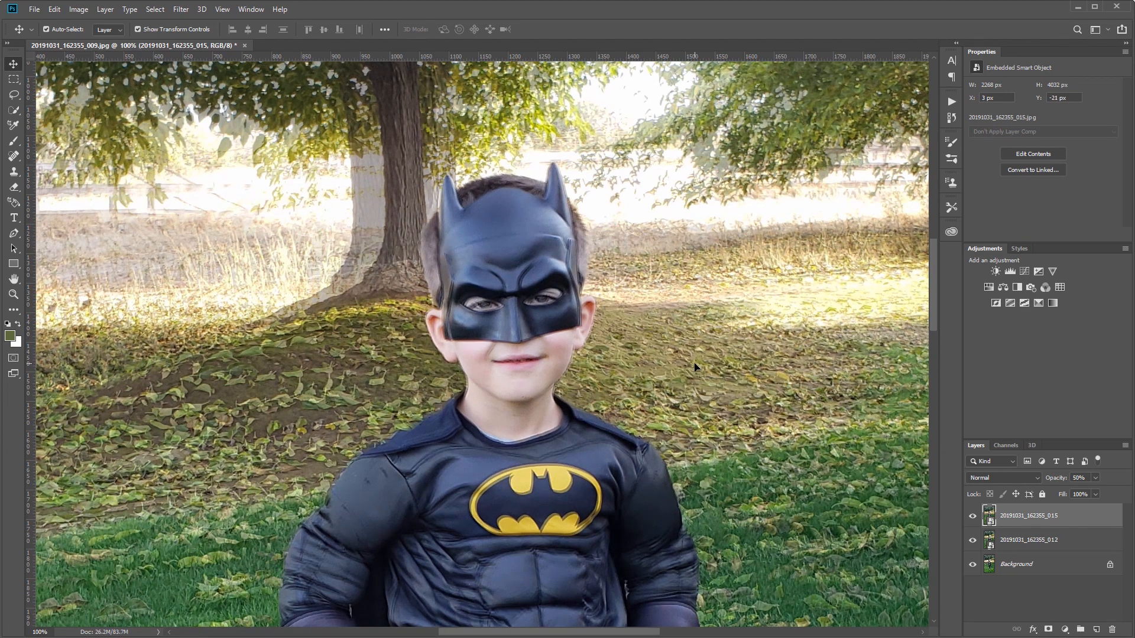
click(1078, 478)
text(100)
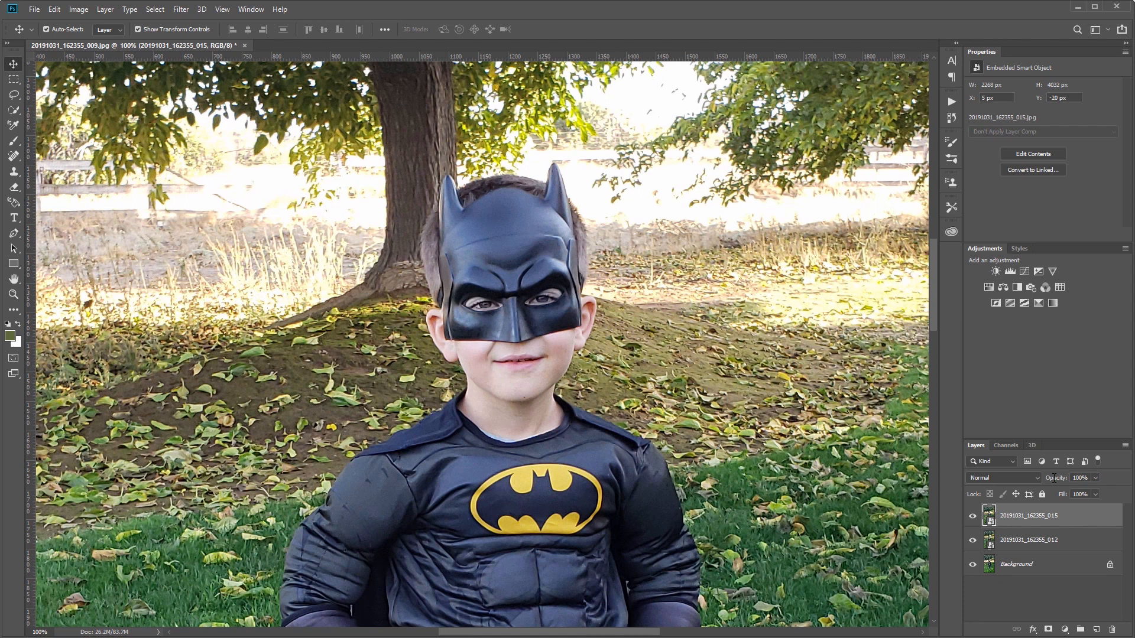
- Display the Timeline and create a frame animation from the document
key(ctrl+minus)
key(ctrl+minus)
key(ctrl+minus)
key(ctrl+minus)
click(260, 11)
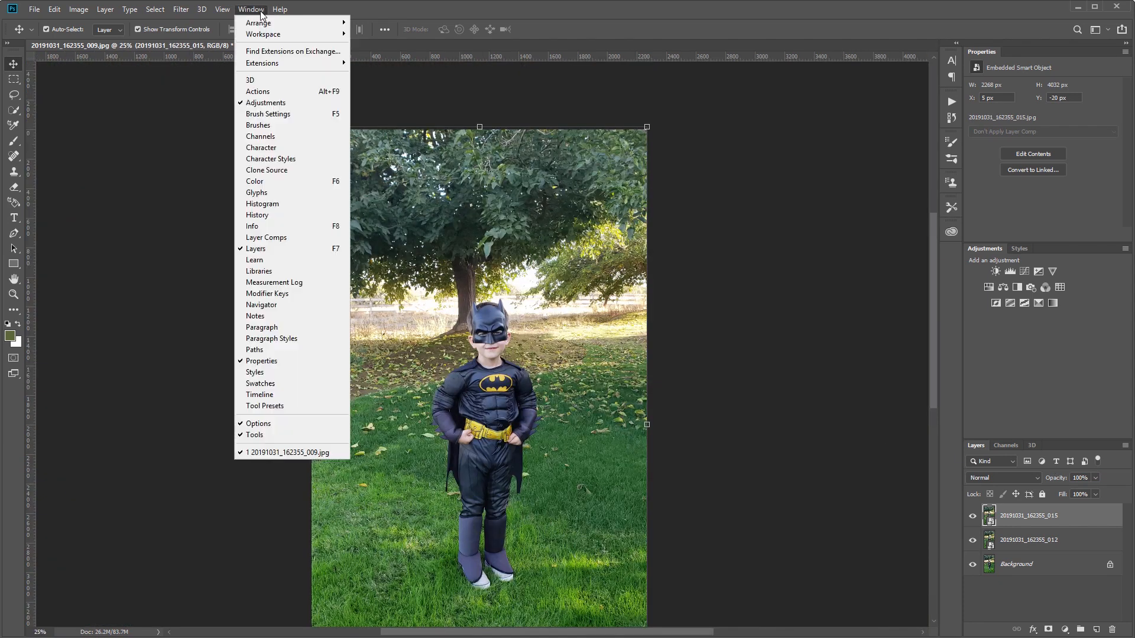
click(290, 393)
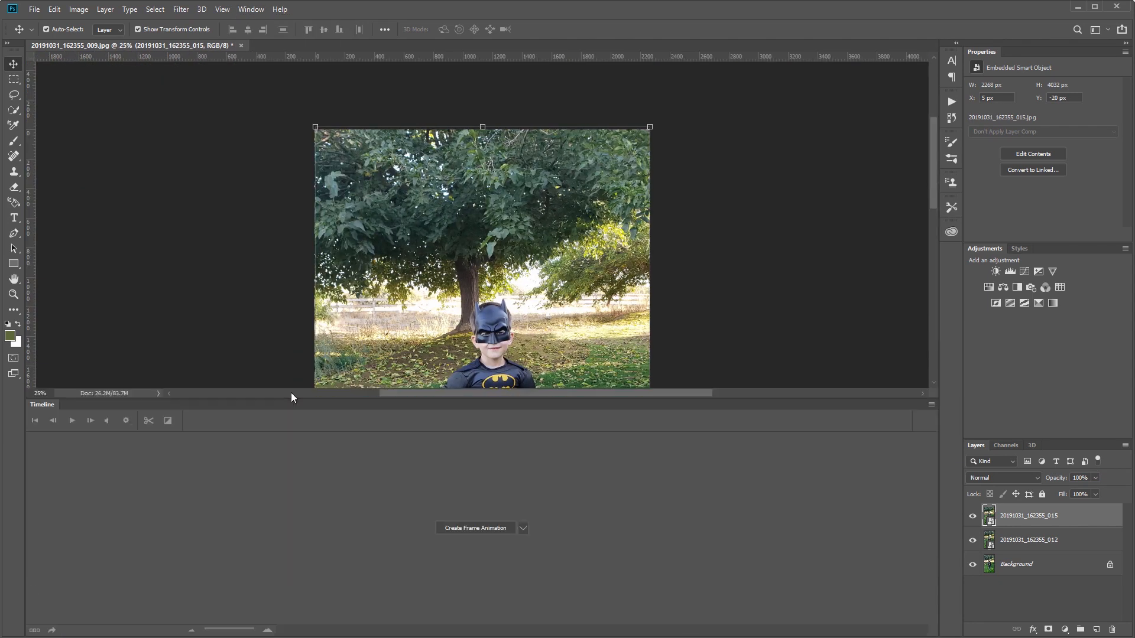
click(478, 528)
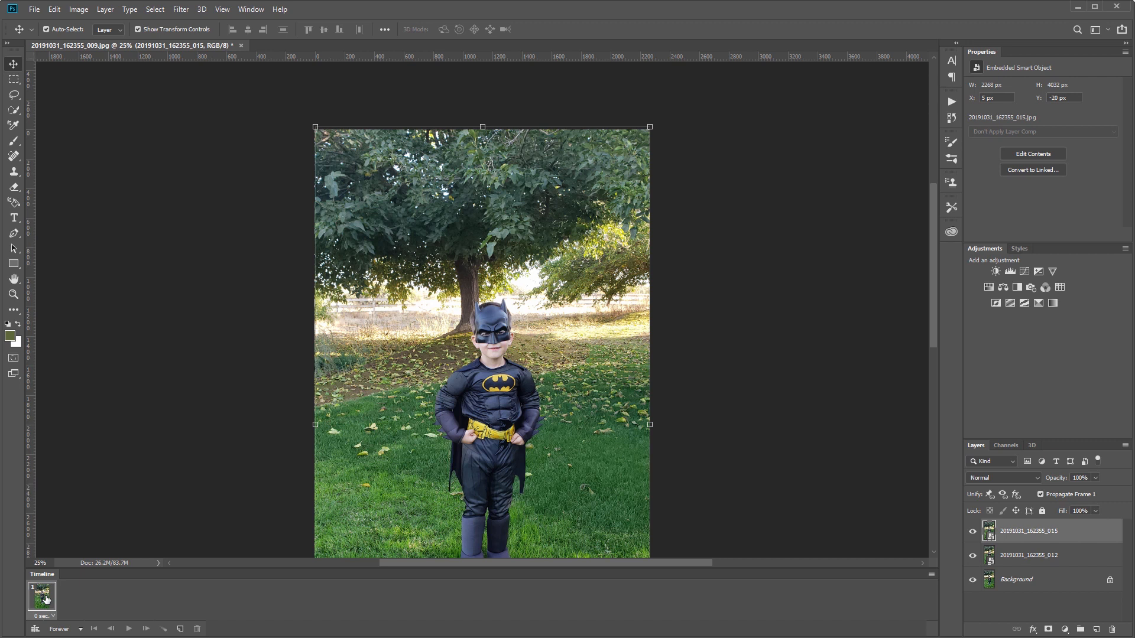
- Duplicate the first animation frame three times to get four frames
click(181, 630)
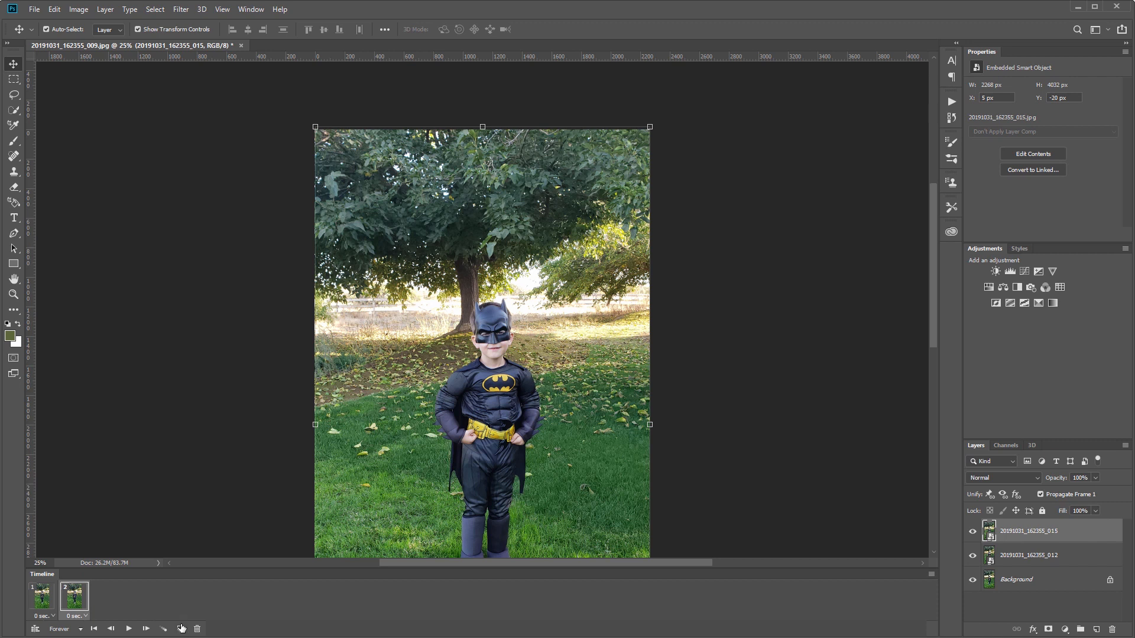
click(181, 629)
click(181, 629)
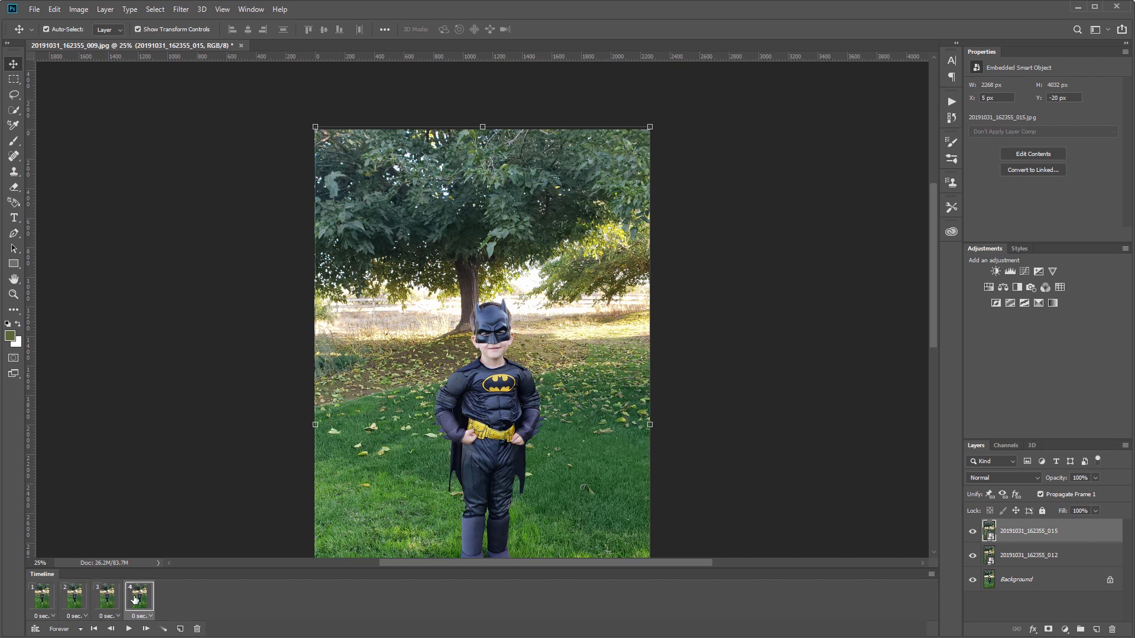
- Keep all layers visible in frame 1 and hide layer 20191031_162355_015 in frame 2
click(45, 602)
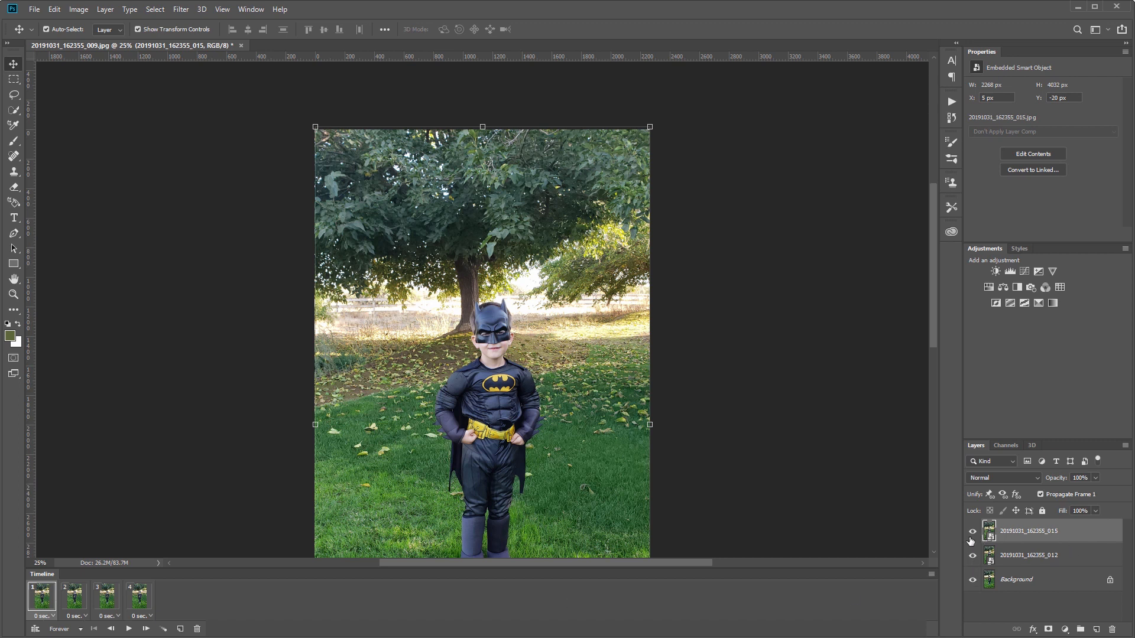
click(68, 603)
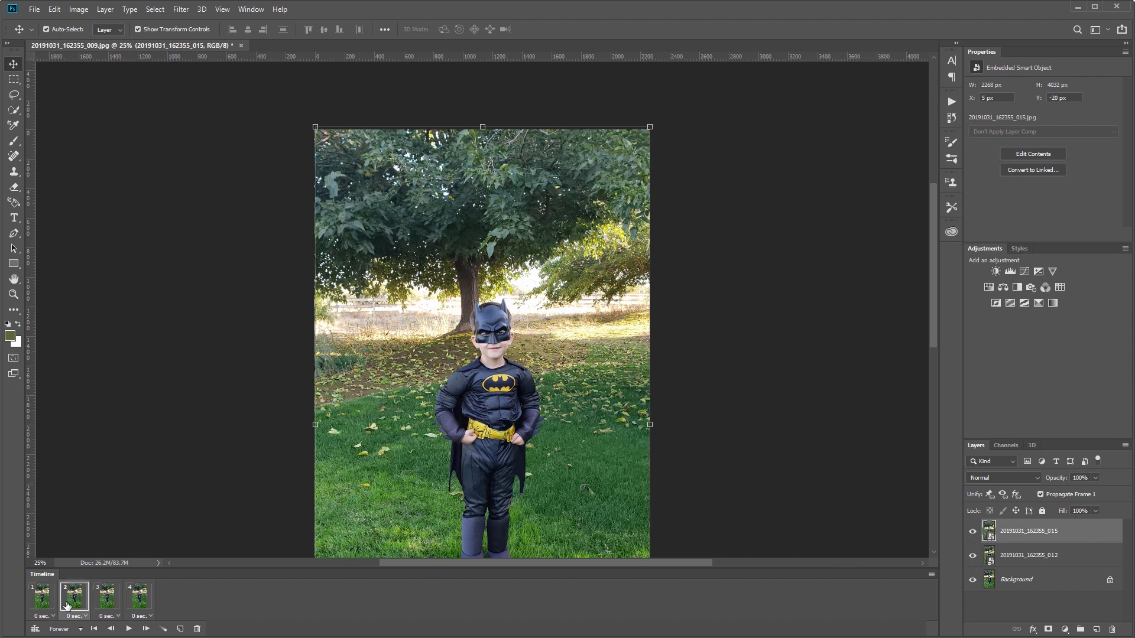
click(972, 531)
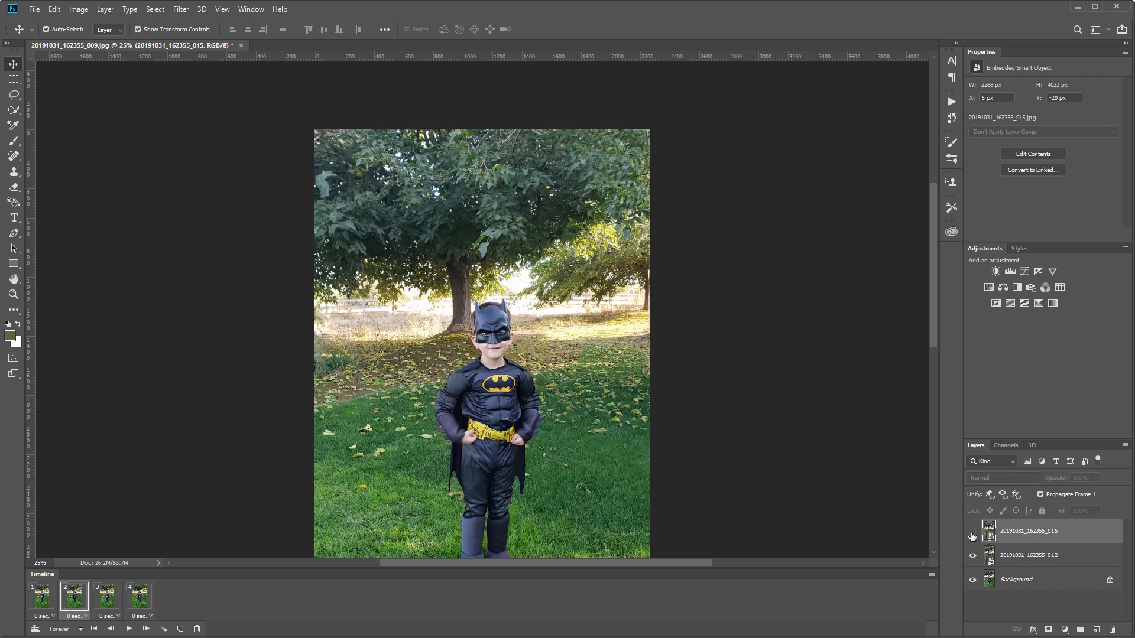
- Hide layers 20191031_162355_015 and 20191031_162355_012 in frame 3, and only layer 20191031_162355_015 in frame 4
click(106, 597)
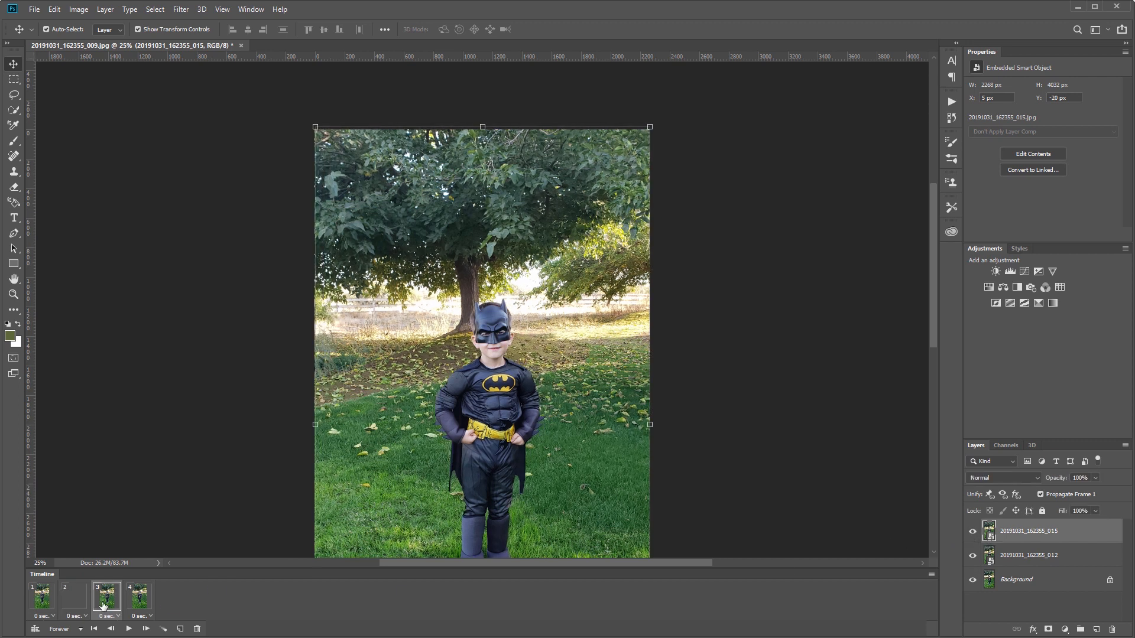
click(973, 531)
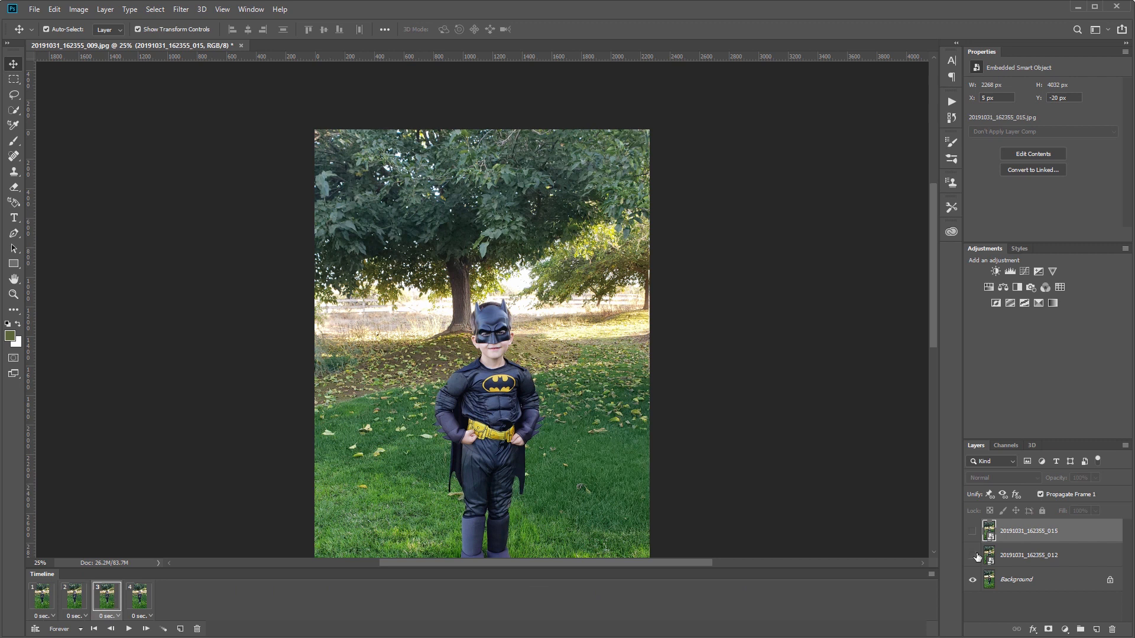
click(975, 556)
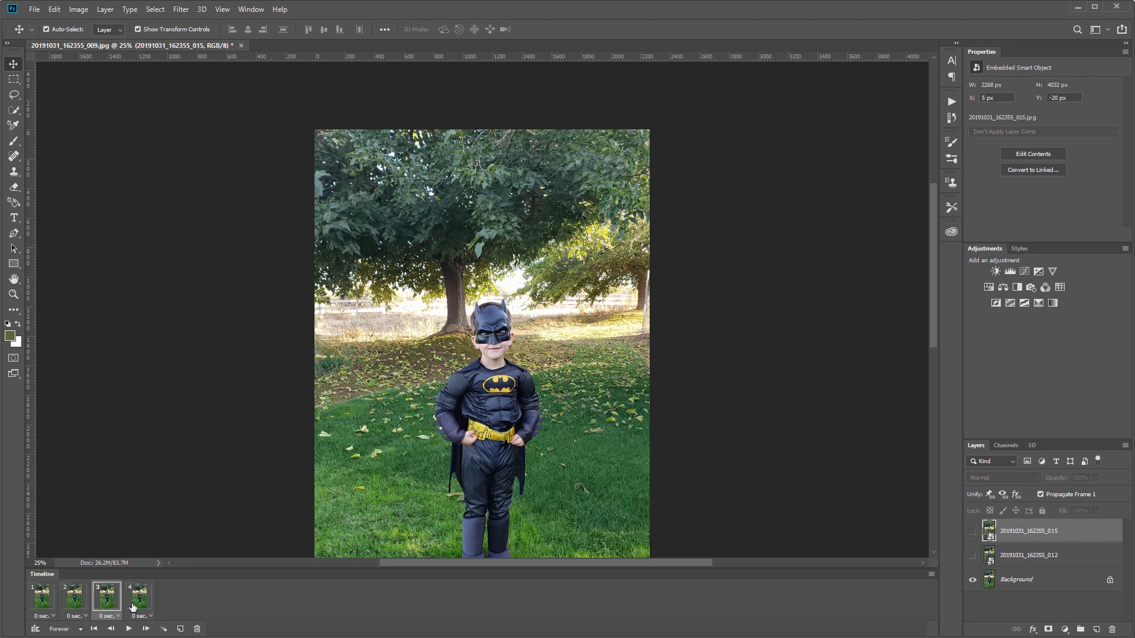
click(140, 600)
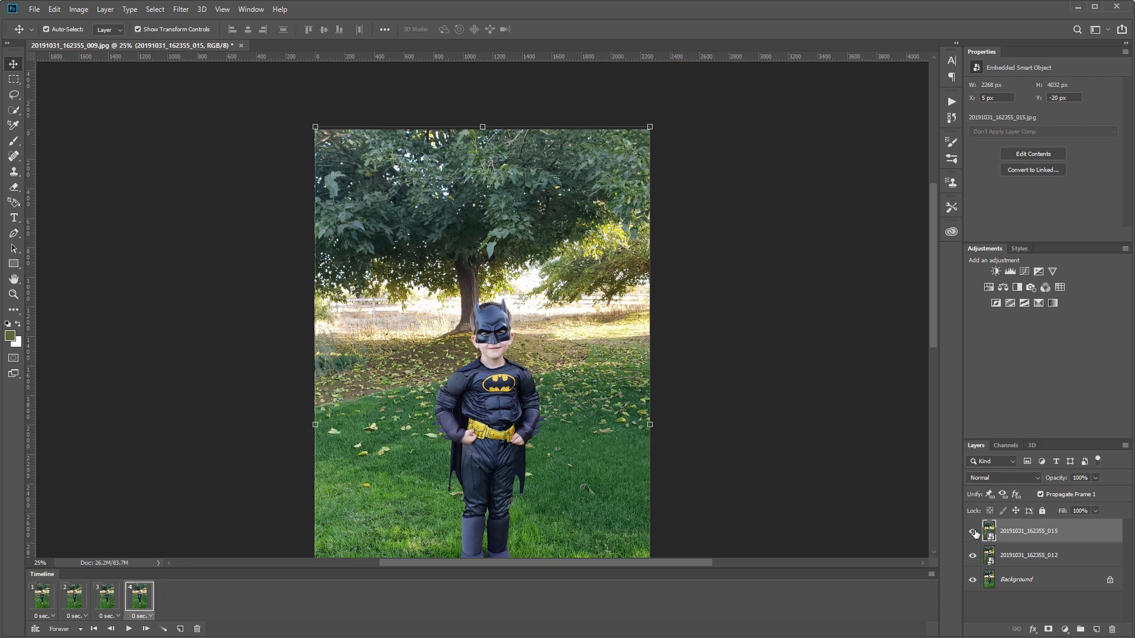
click(973, 532)
- Go through the four animation frames in order to check each frame's visible photo, returning to frame 1
click(38, 603)
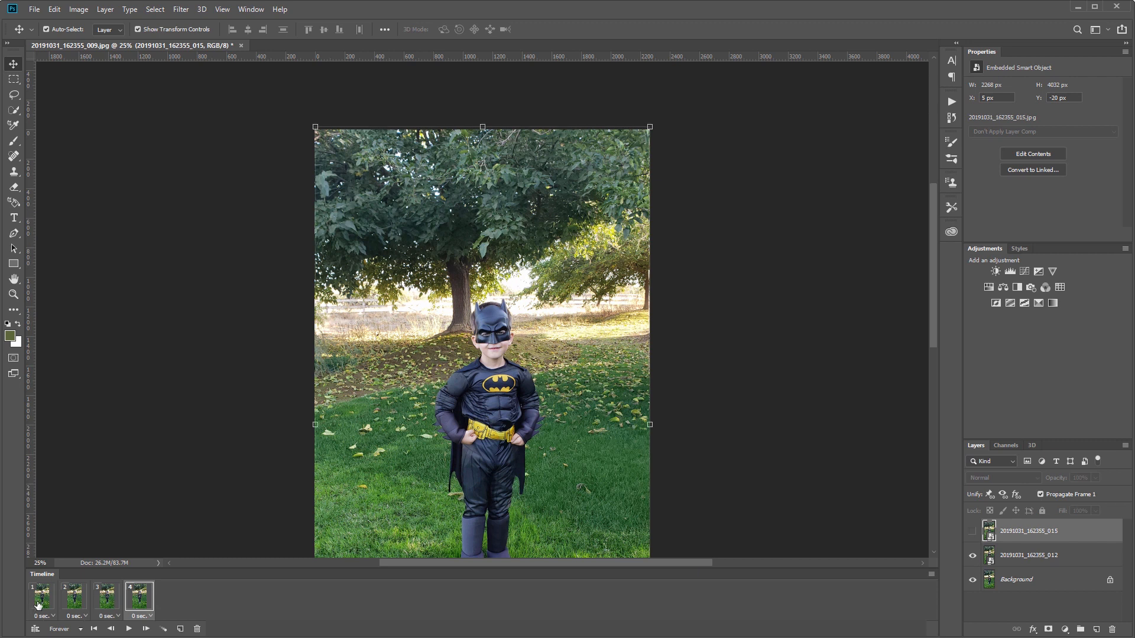
click(70, 604)
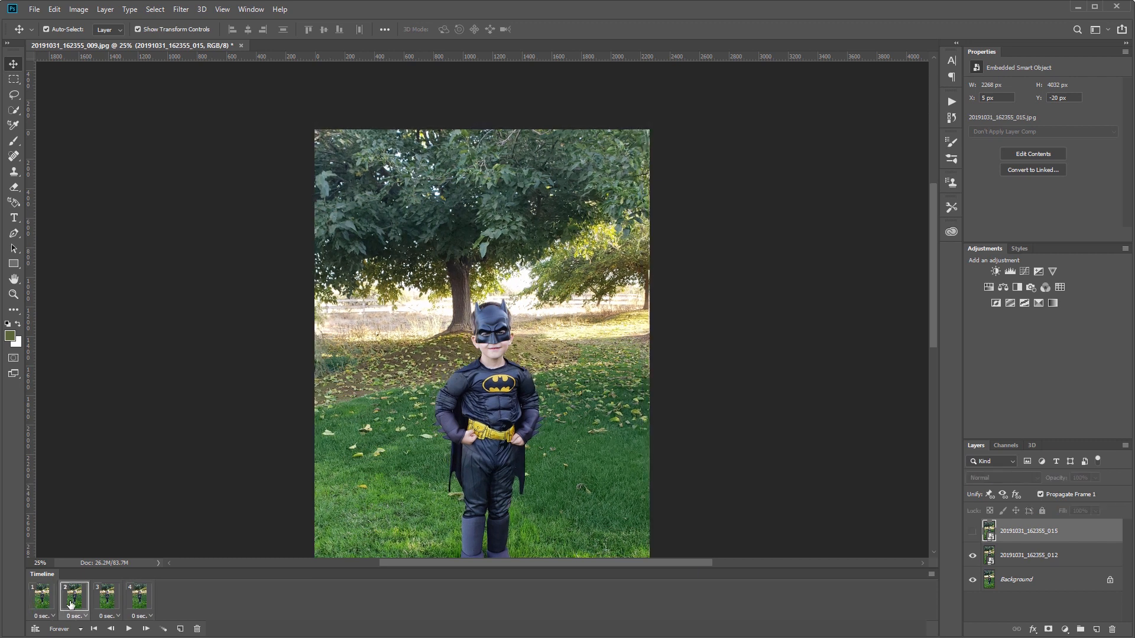
click(105, 604)
click(137, 604)
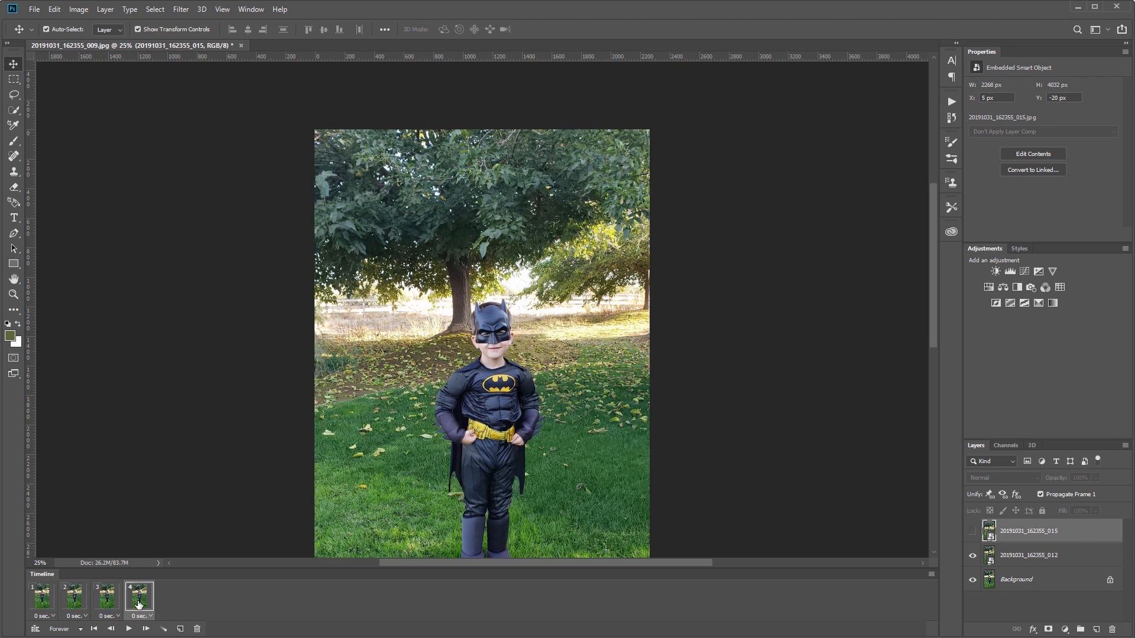
click(37, 602)
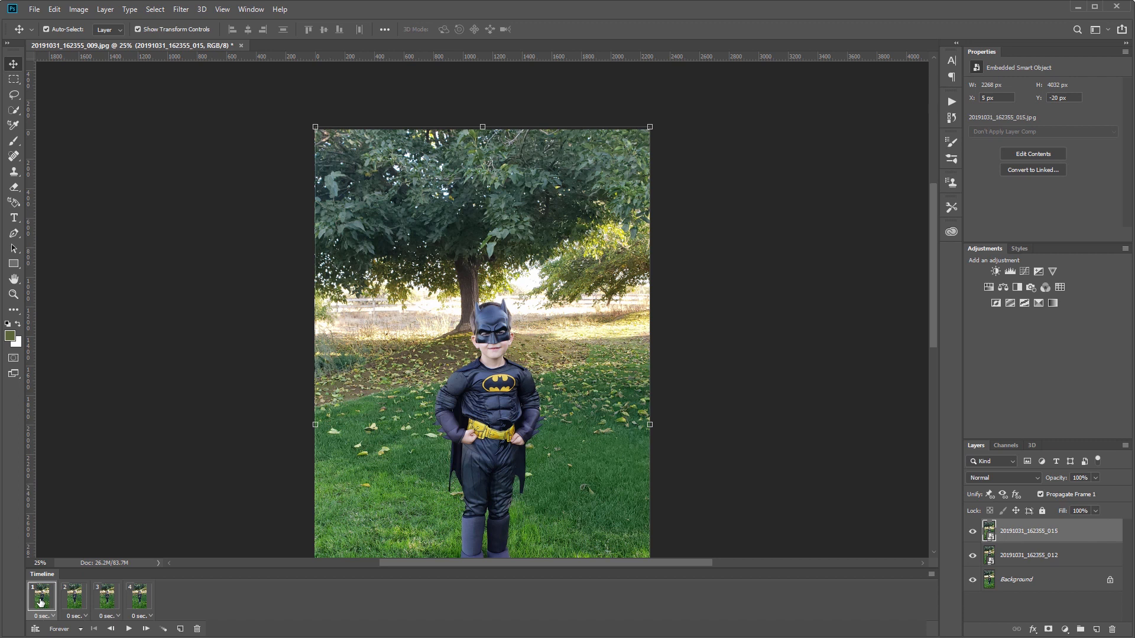
- Set the delay of all four animation frames to 0.1 seconds
shift+click(146, 601)
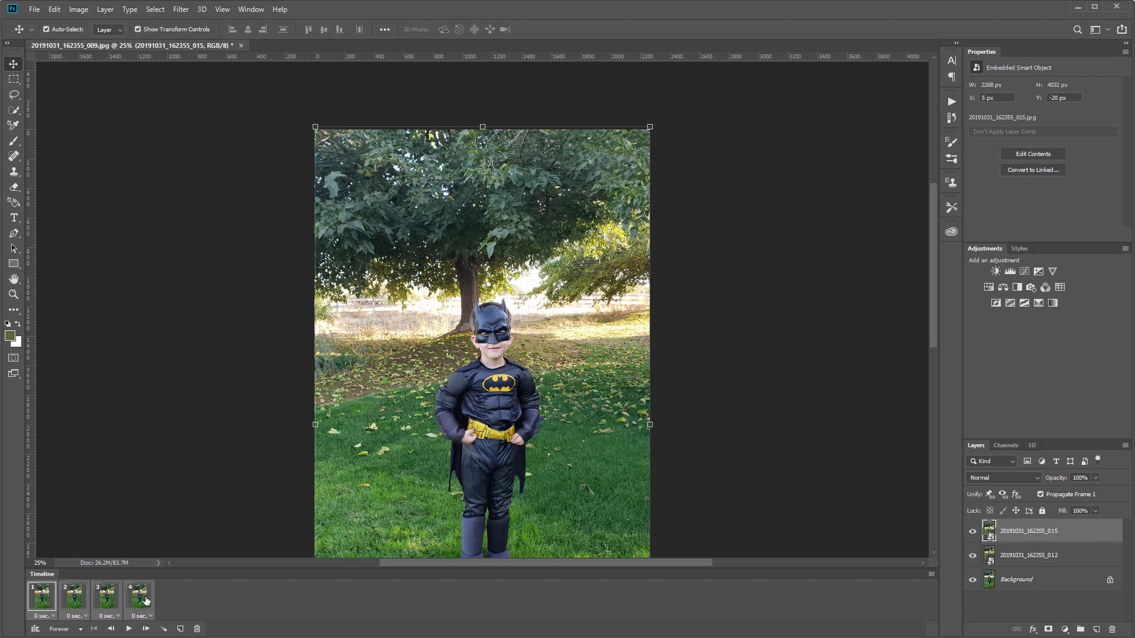
click(54, 617)
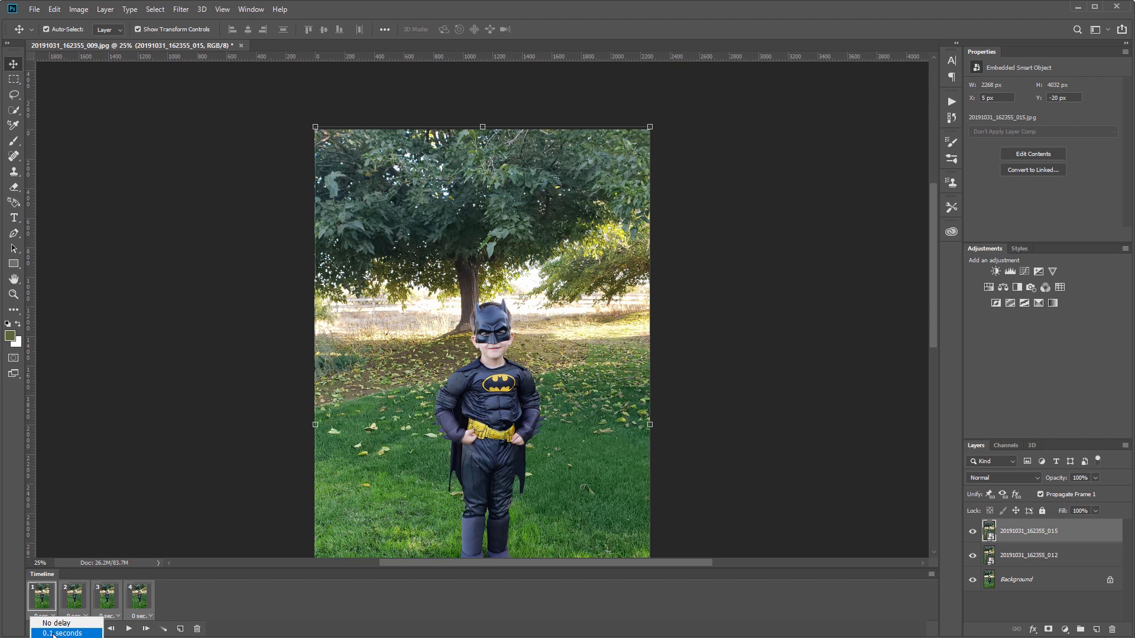
click(54, 634)
- Play the looping four-frame animation to check the wiggle effect on the costumed child, and stop the playback
drag(537, 484, 527, 392)
key(ctrl+plus)
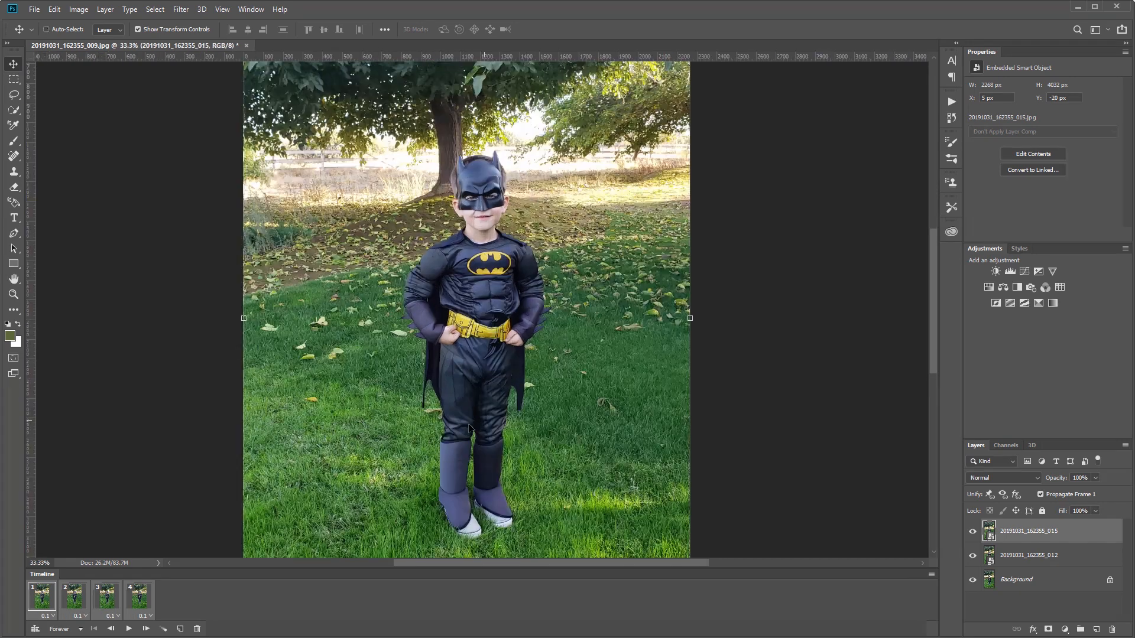
click(129, 629)
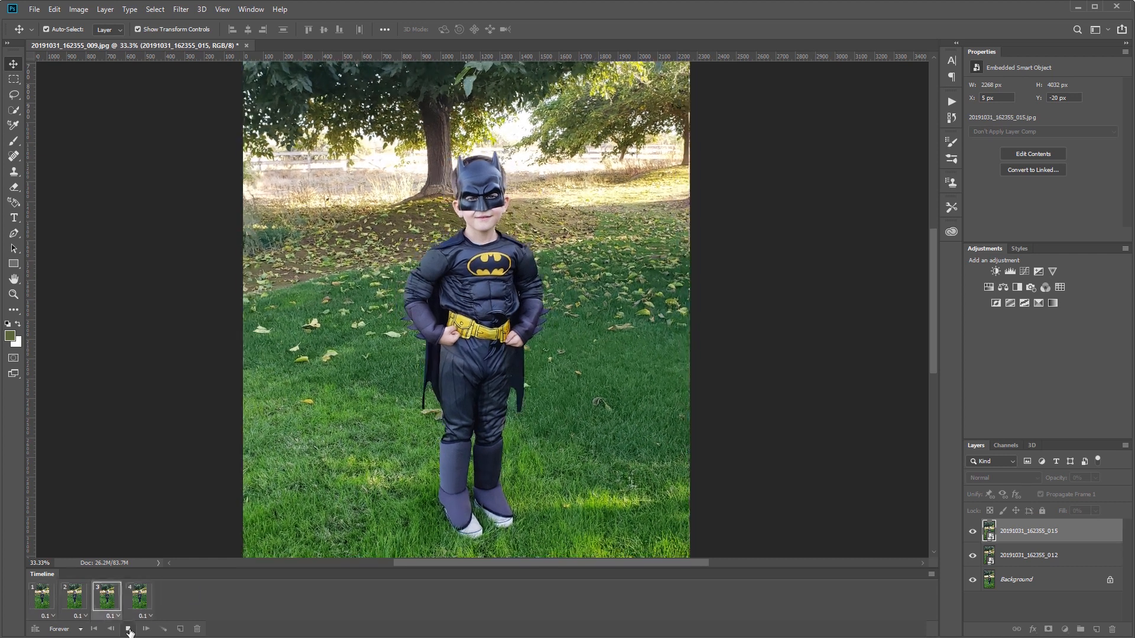
click(129, 630)
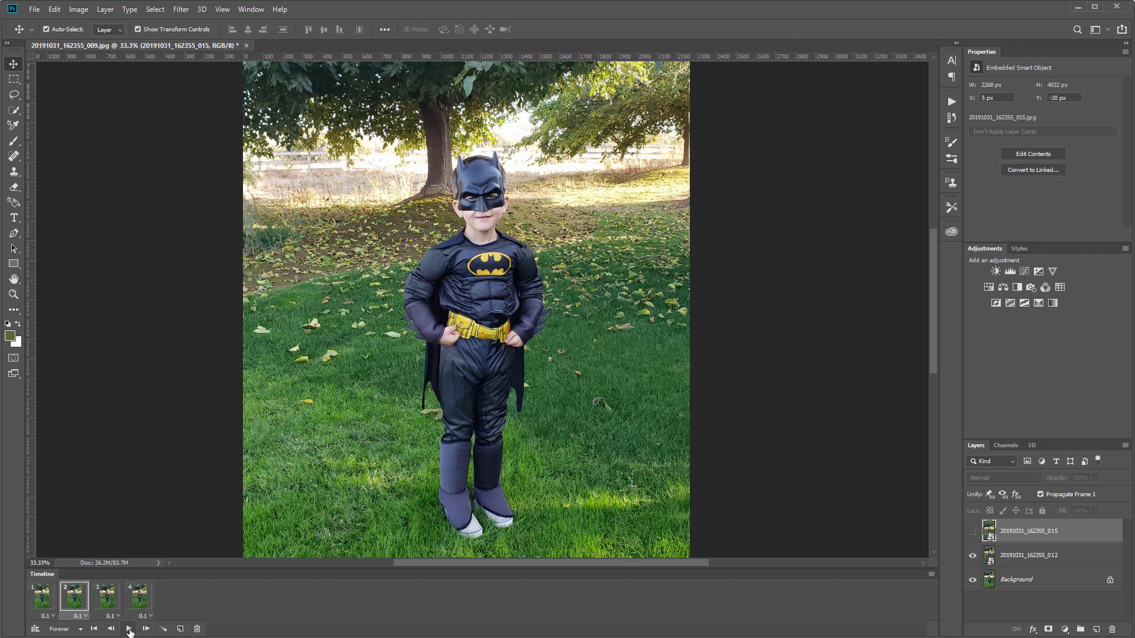
- Crop the image at a 4:5 ratio to about 1942 by 2427 px around the costumed child, trimming all sides
key(ctrl+0)
key(c)
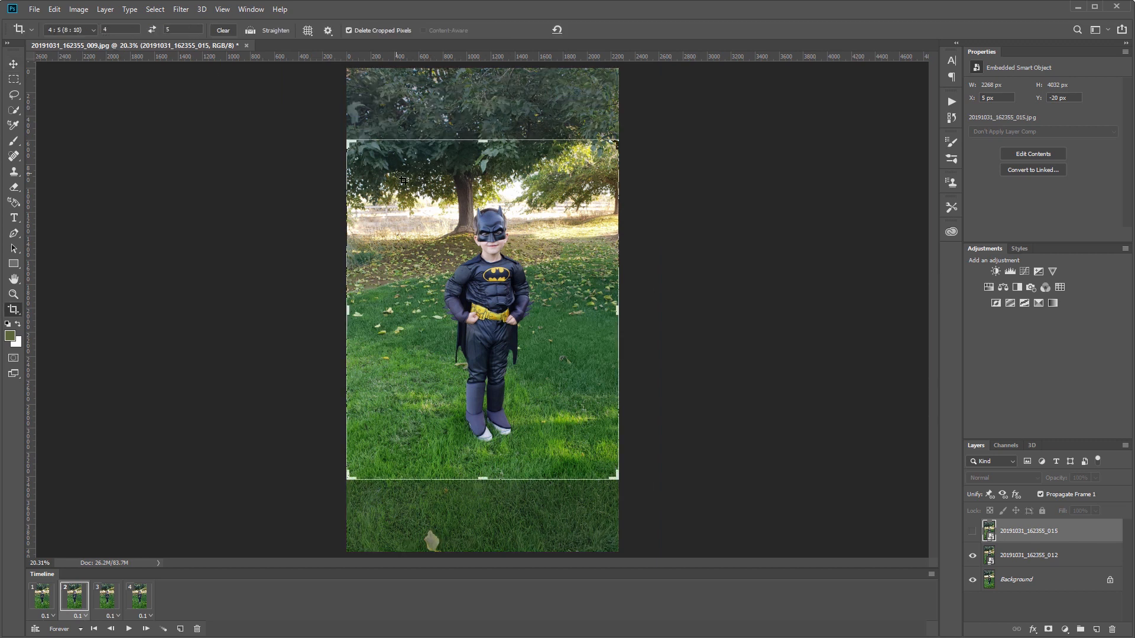
drag(349, 142, 367, 165)
drag(514, 244, 531, 253)
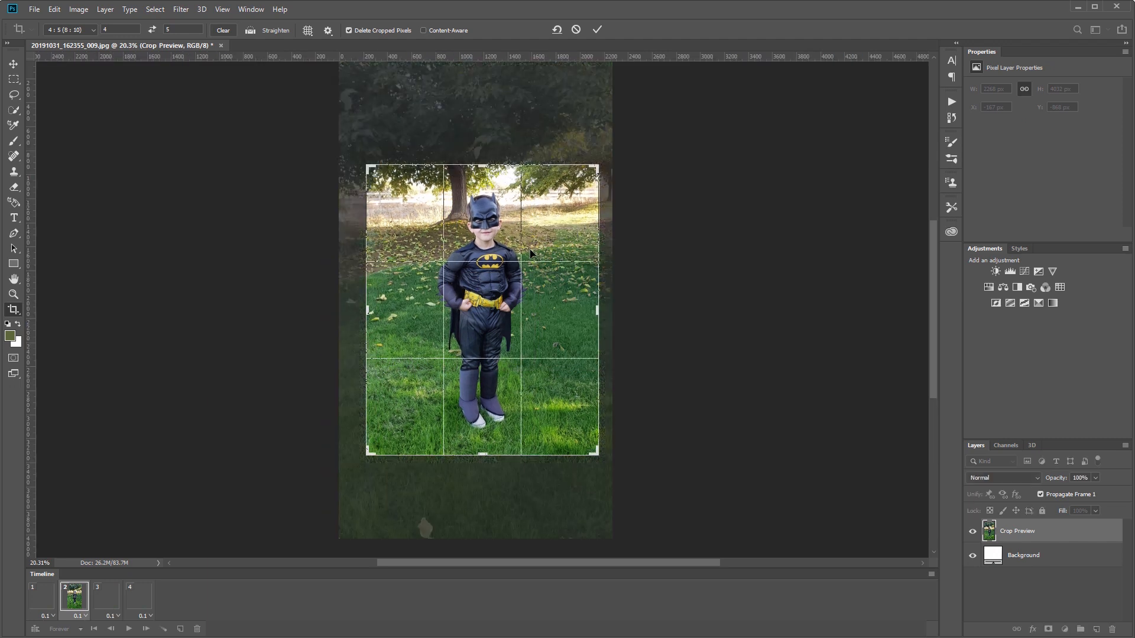
key(Return)
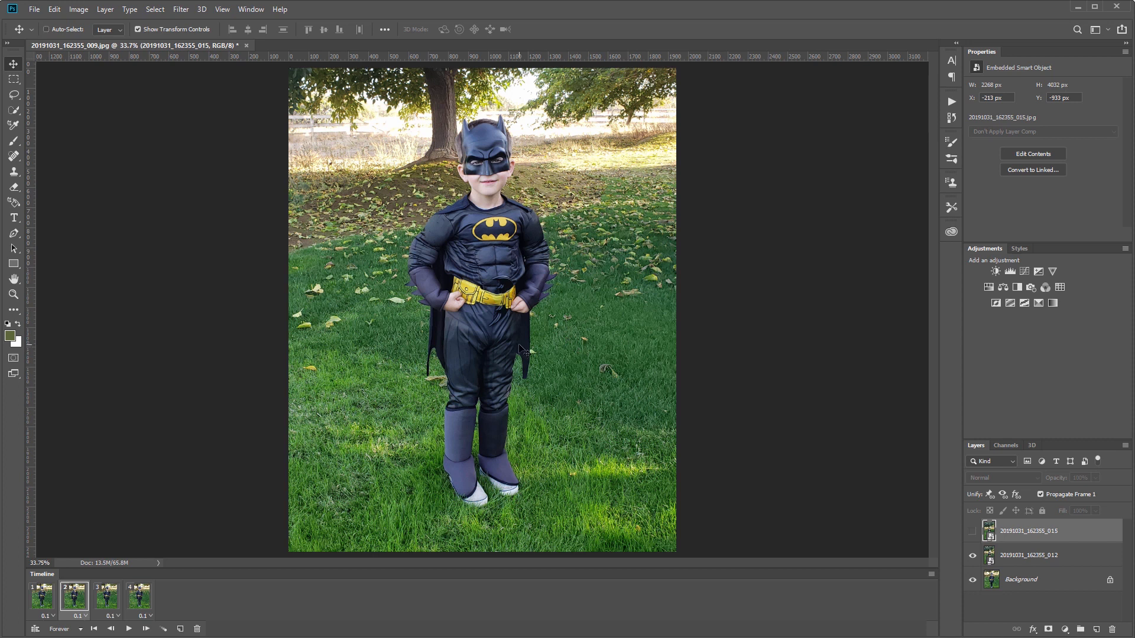
- Start a Save for Web export of the animation and choose GIF as the file format
key(ctrl+alt+shift+s)
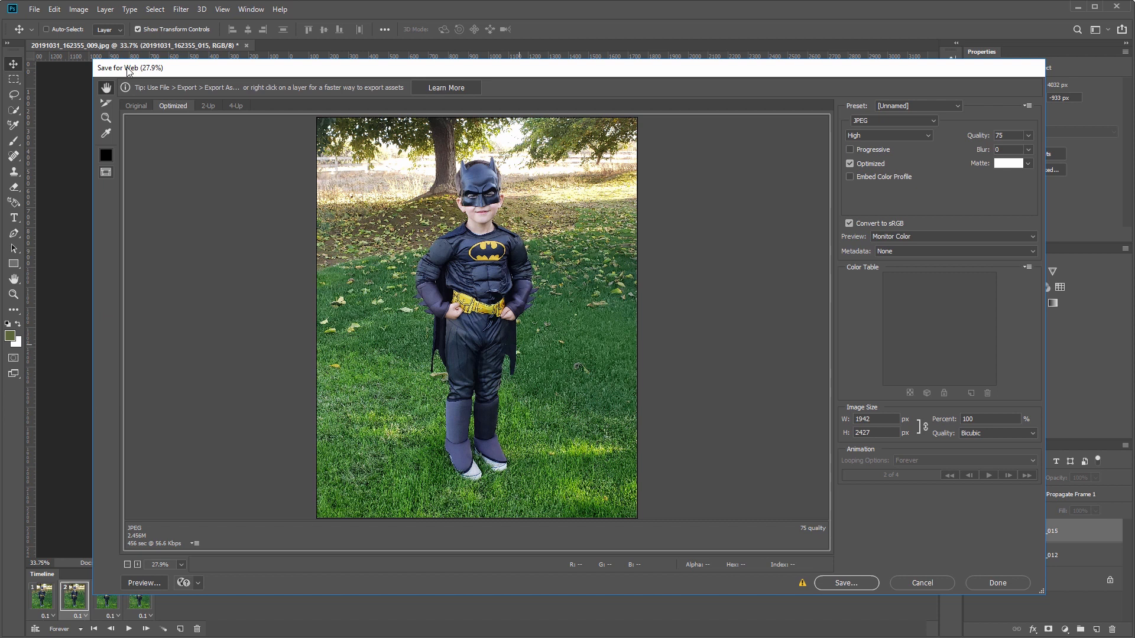
click(878, 120)
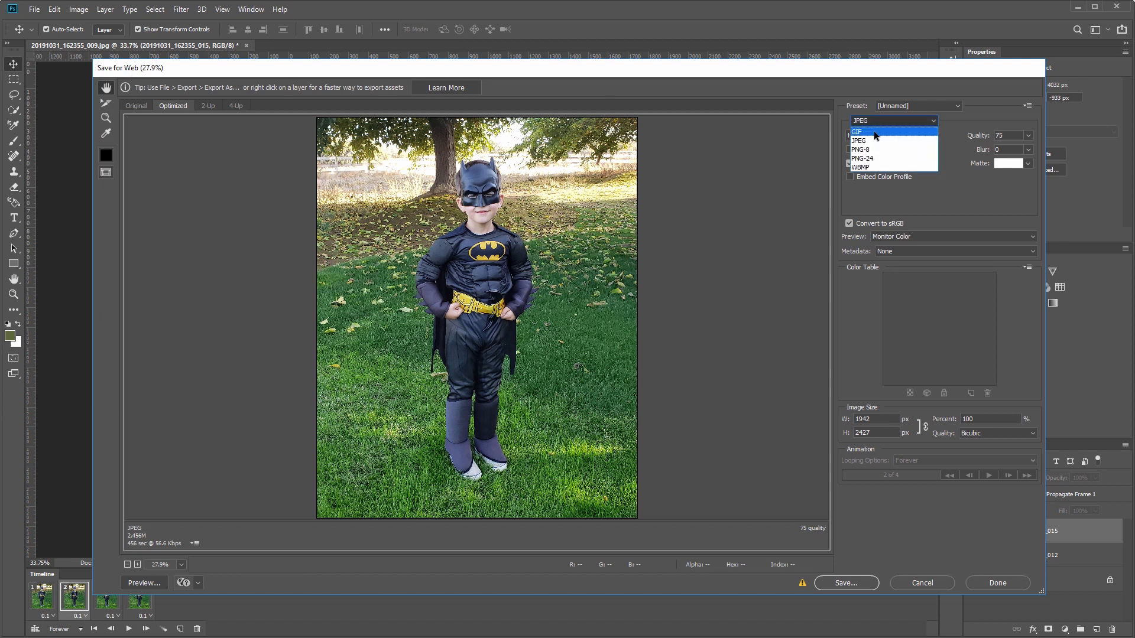
click(873, 131)
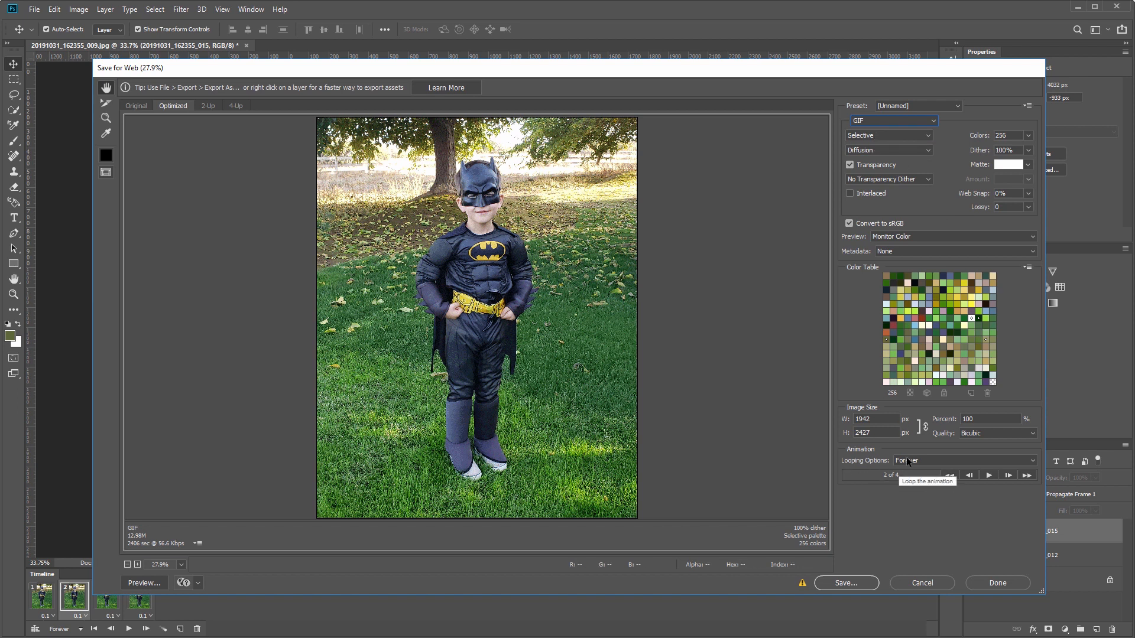
- Set the GIF export width to 1080 px, inspect the resized preview, and leave the export without saving
double_click(885, 420)
text(1080)
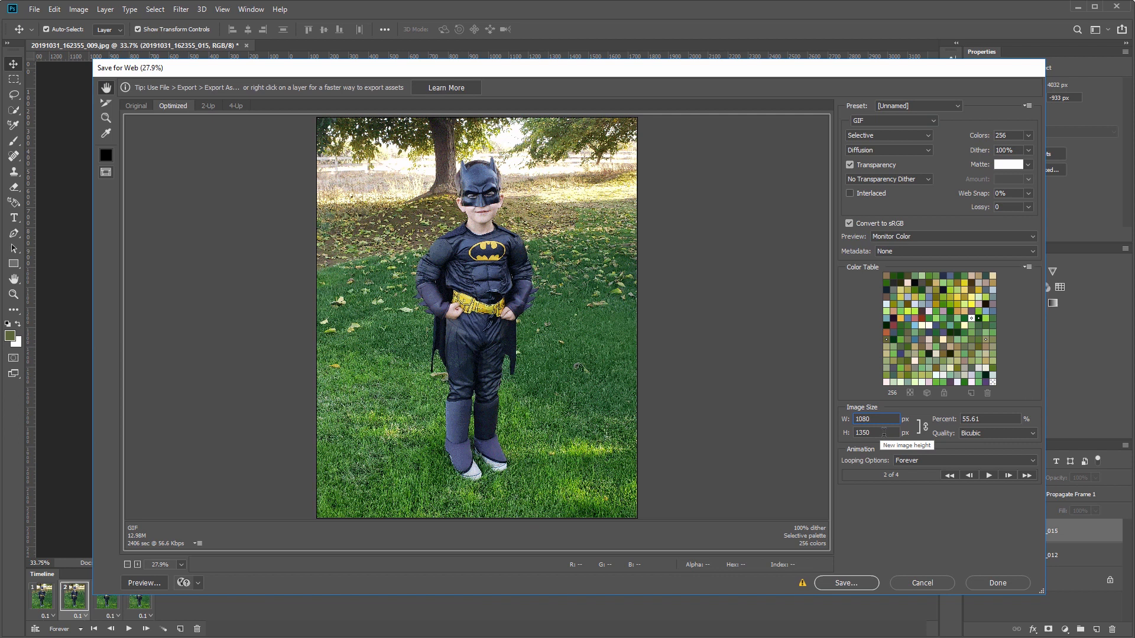
key(ctrl+plus)
key(ctrl+plus)
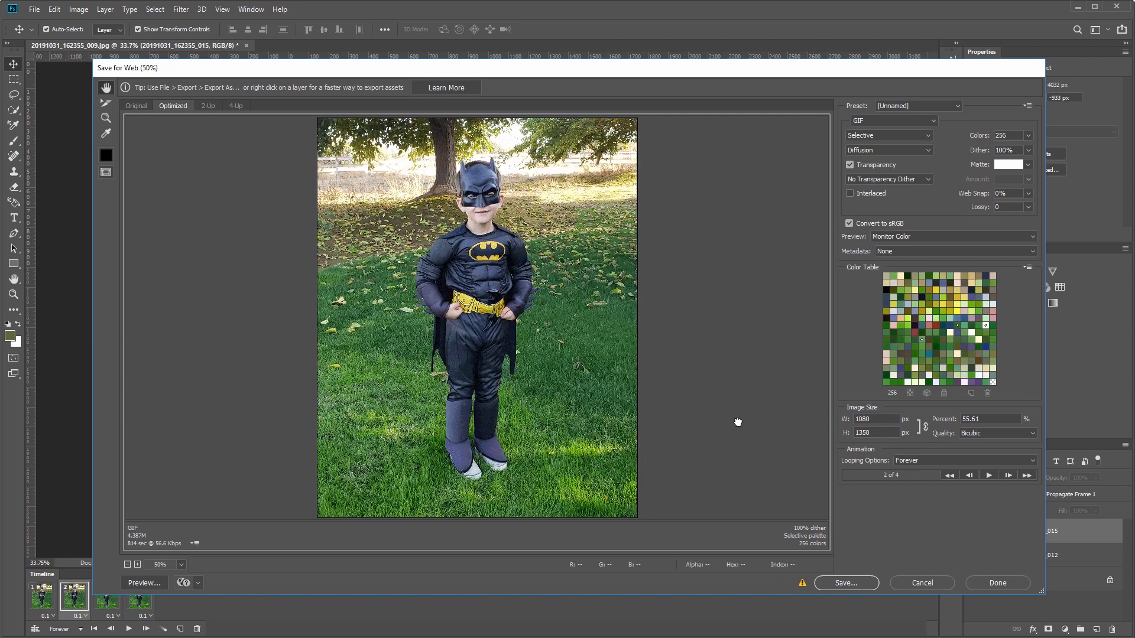
click(922, 583)
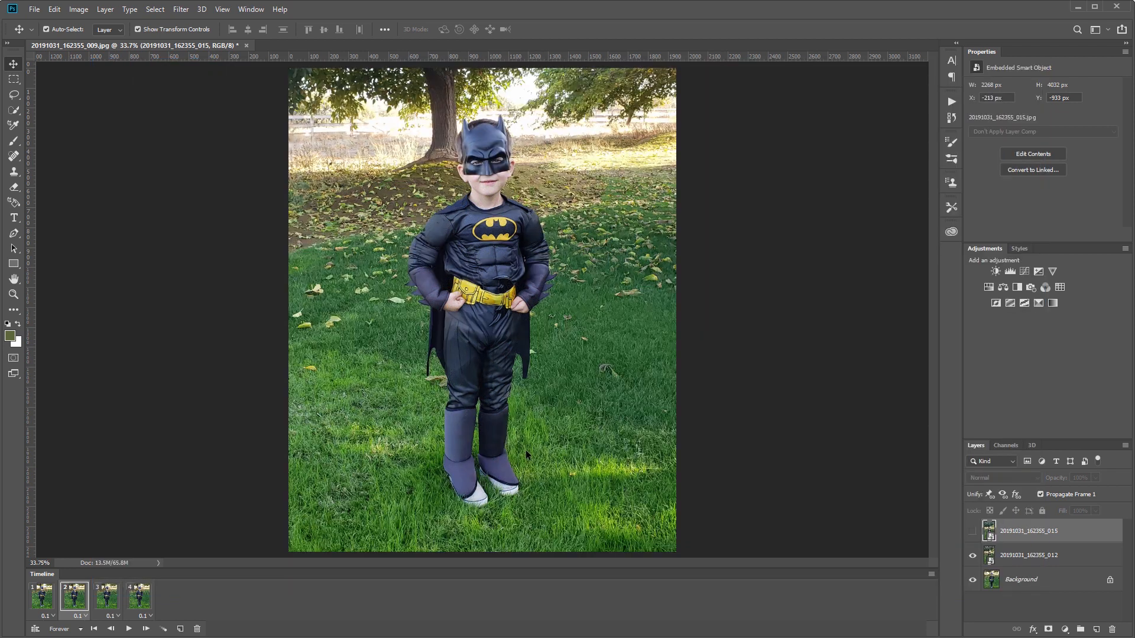